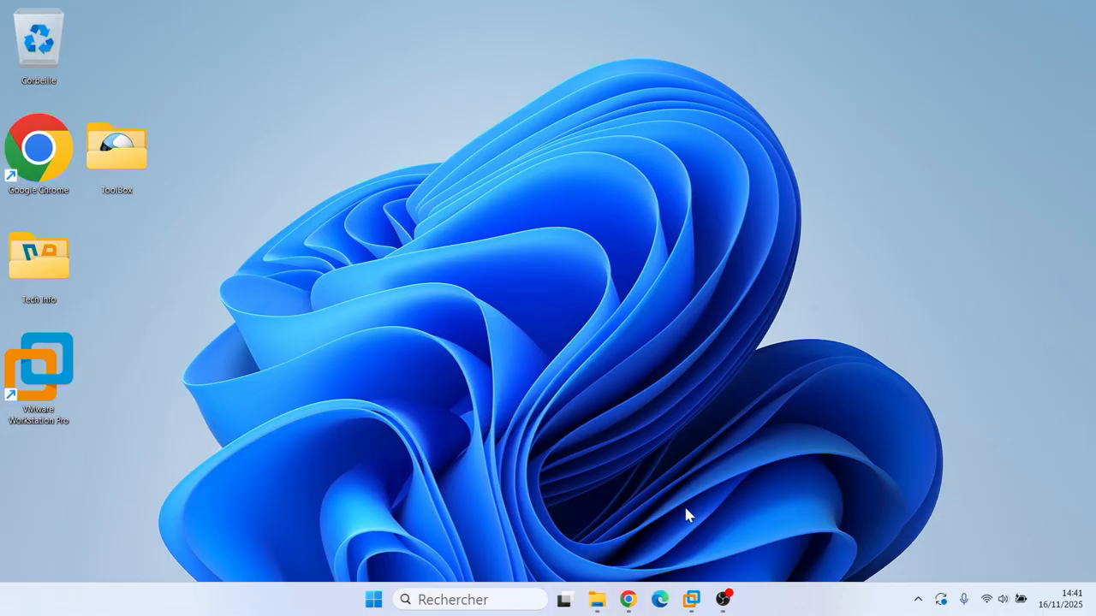
Step: Minimize VMware Workstation and restore the Chrome window showing the Google home page
click(693, 601)
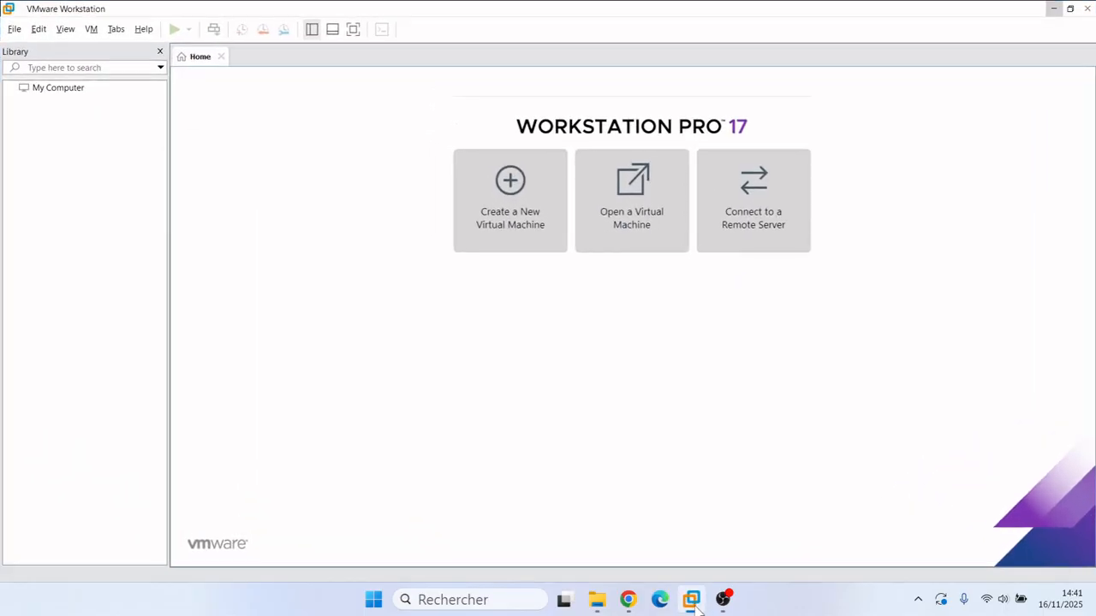
click(1053, 9)
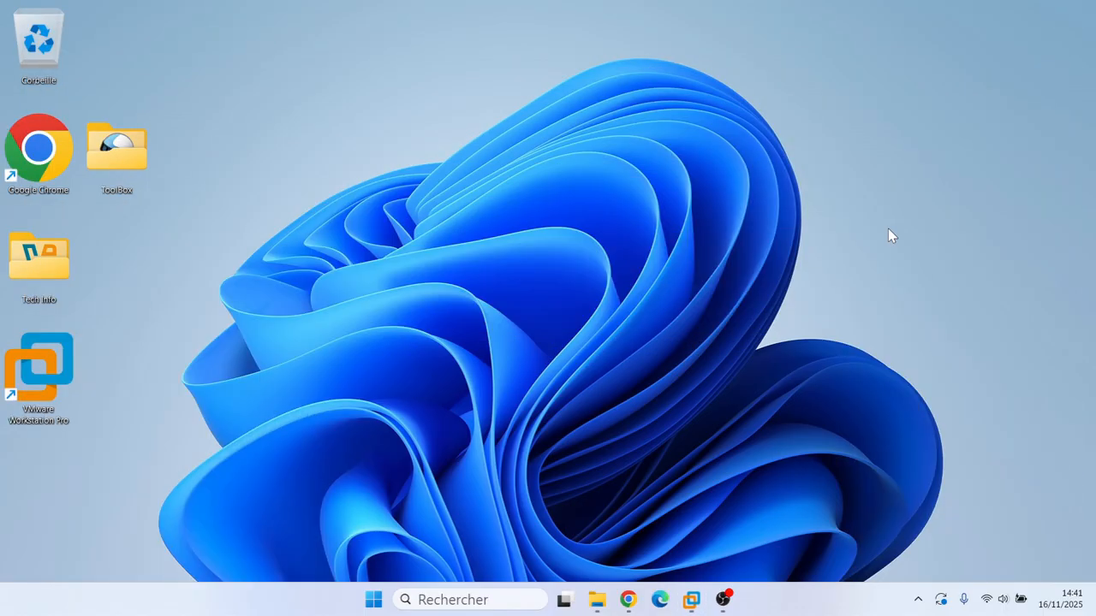
click(628, 599)
Step: Search for 'debian 13 iso' and open the debian.org Téléchargement de Debian page
click(304, 66)
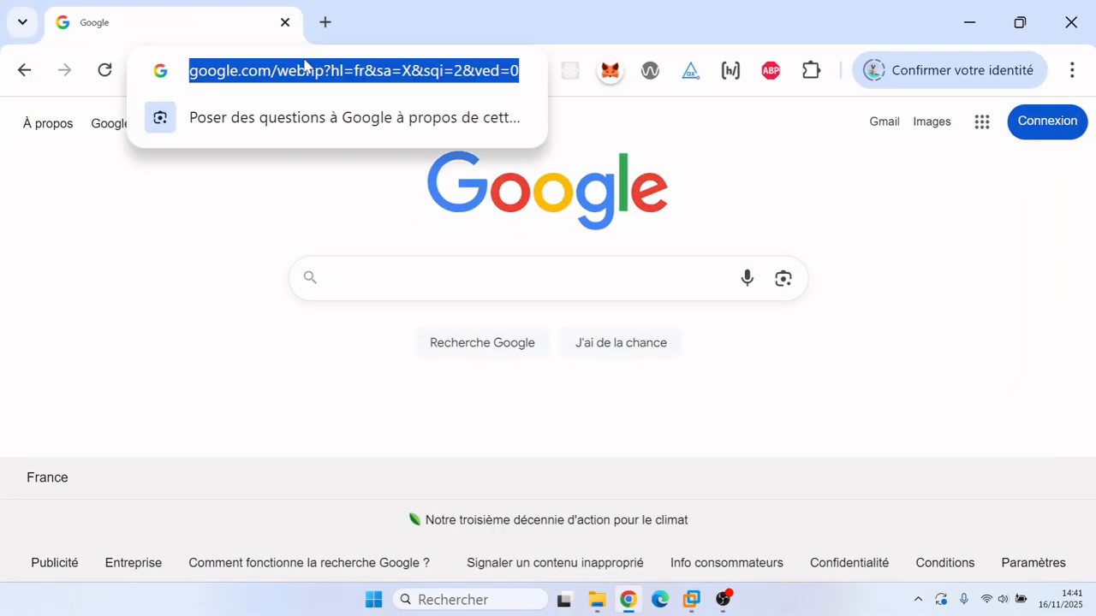
text(debian )
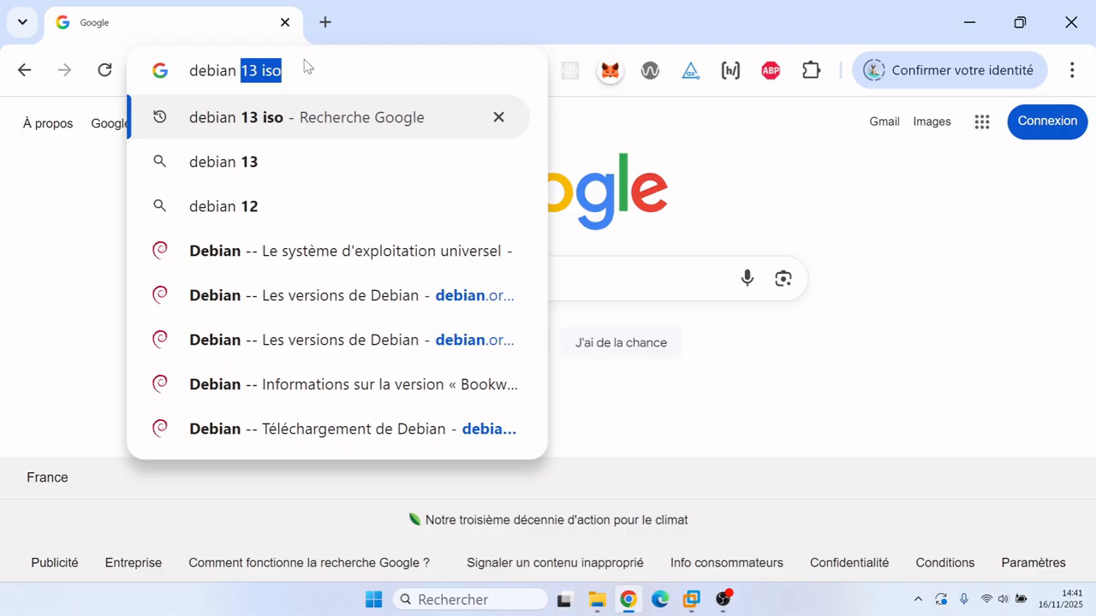
text(13 iso)
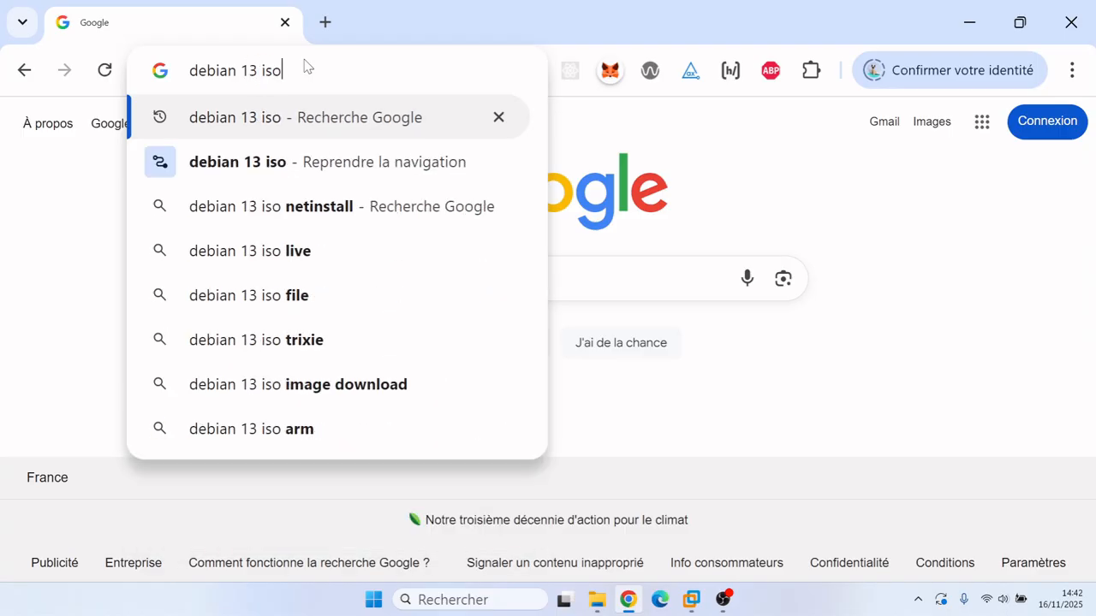
key(Return)
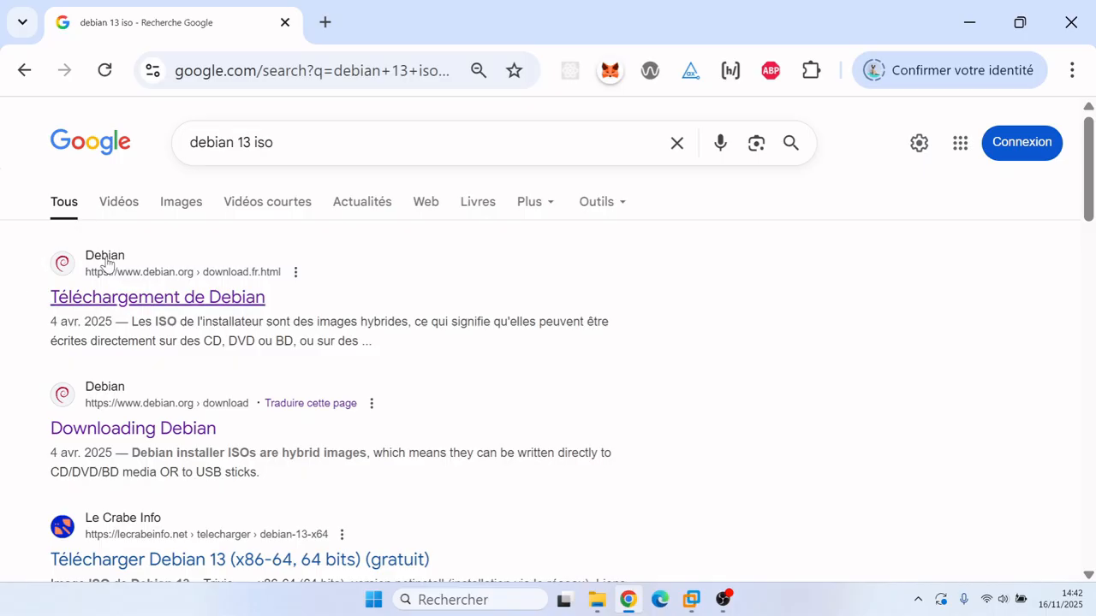
click(150, 304)
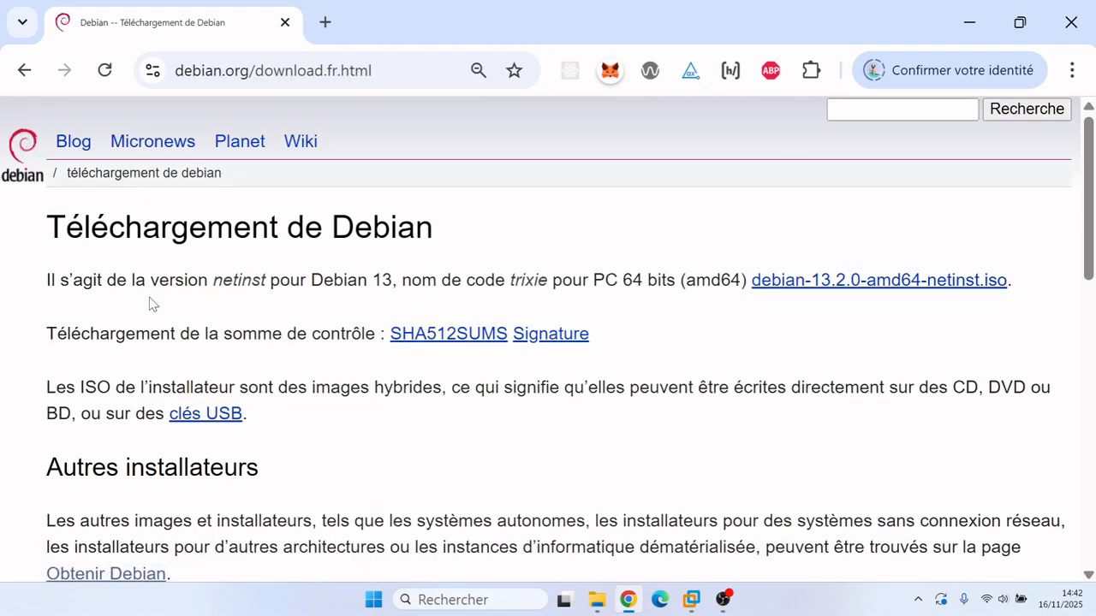
Step: Start downloading debian-13.2.0-amd64-netinst.iso, pause the download, and minimize Chrome
click(822, 290)
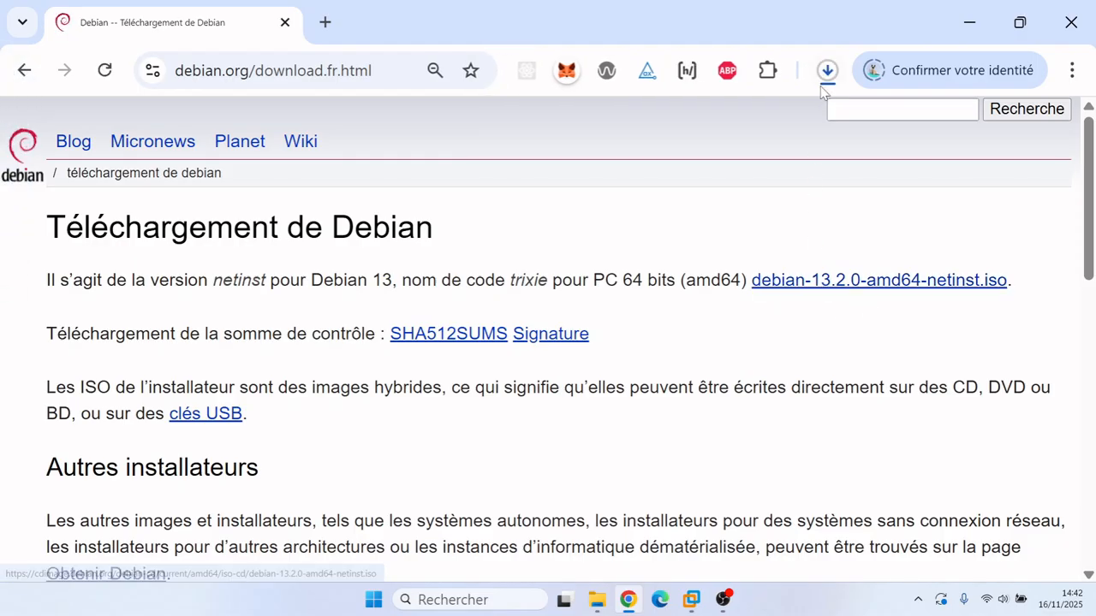
click(825, 72)
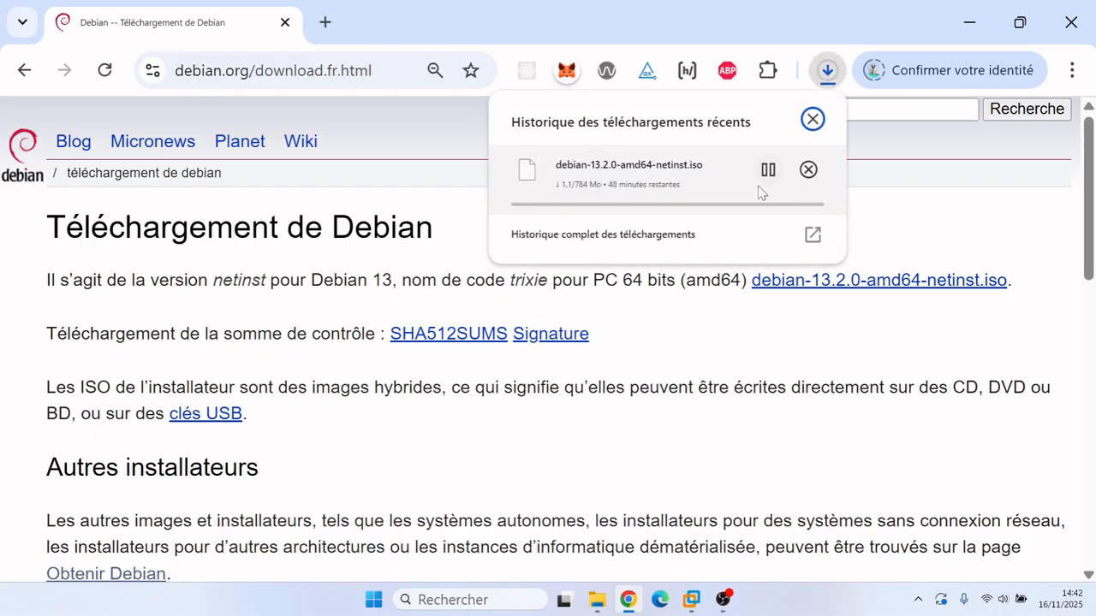
click(756, 171)
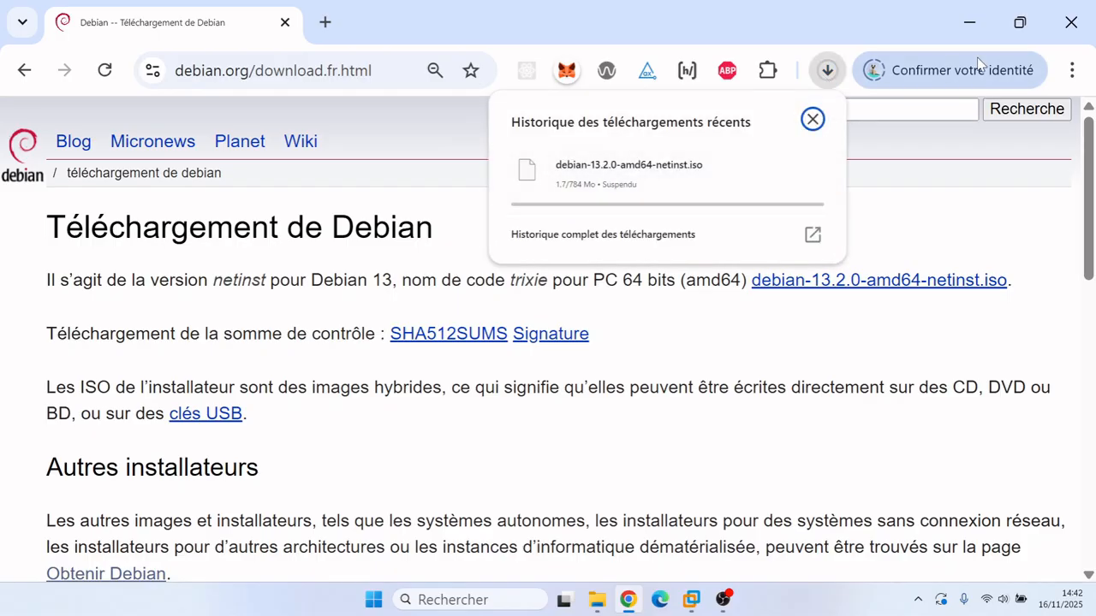
click(974, 25)
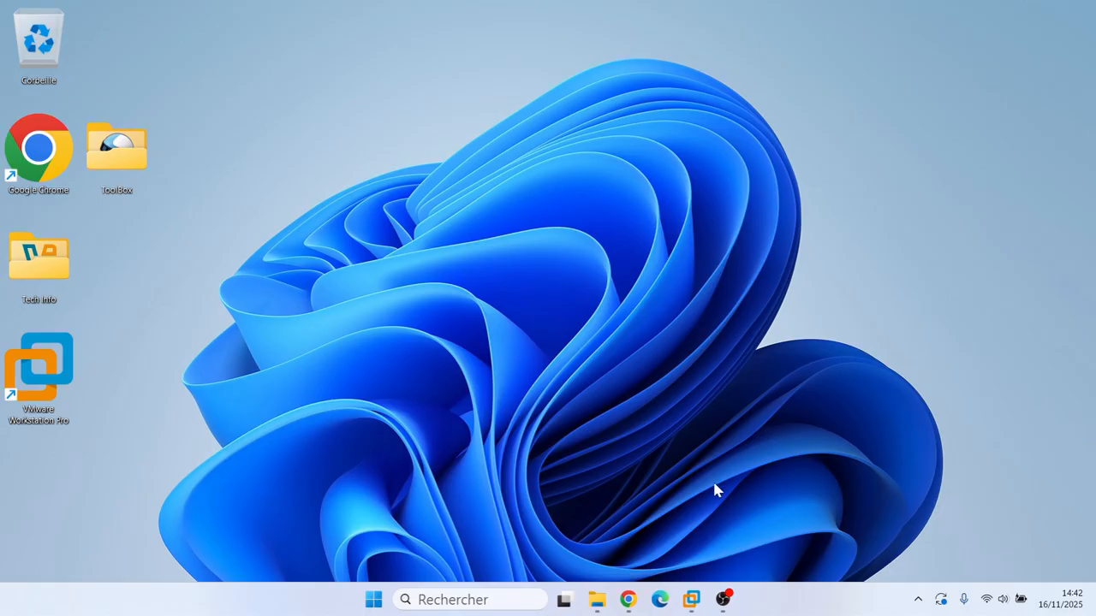
Step: Confirm debian-13.1.0-amd64-netinst.iso is in Téléchargements, then switch back to VMware Workstation
click(597, 601)
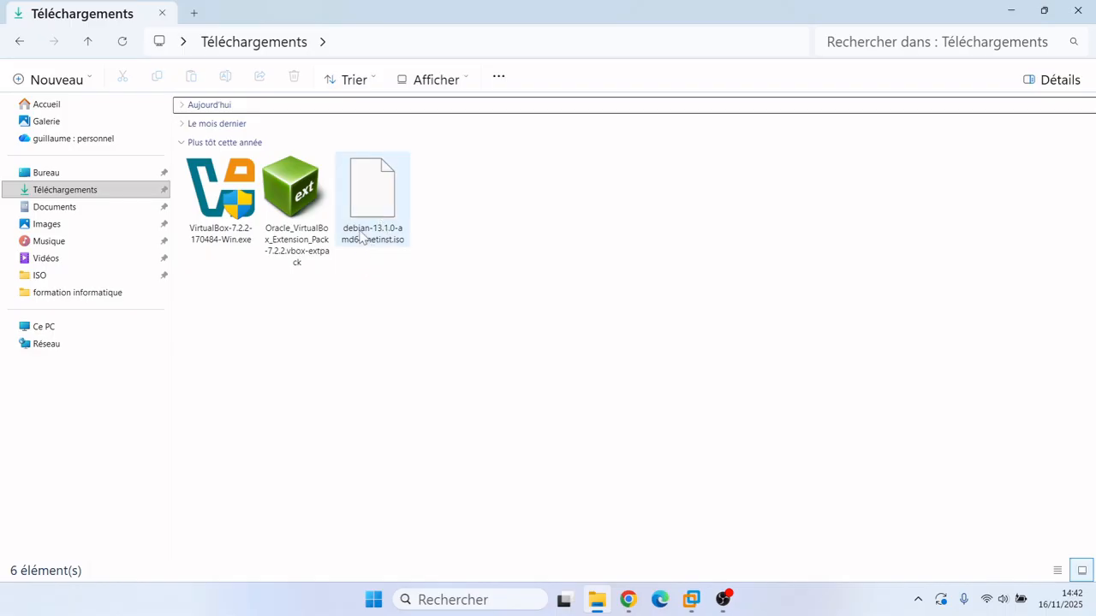
click(1023, 15)
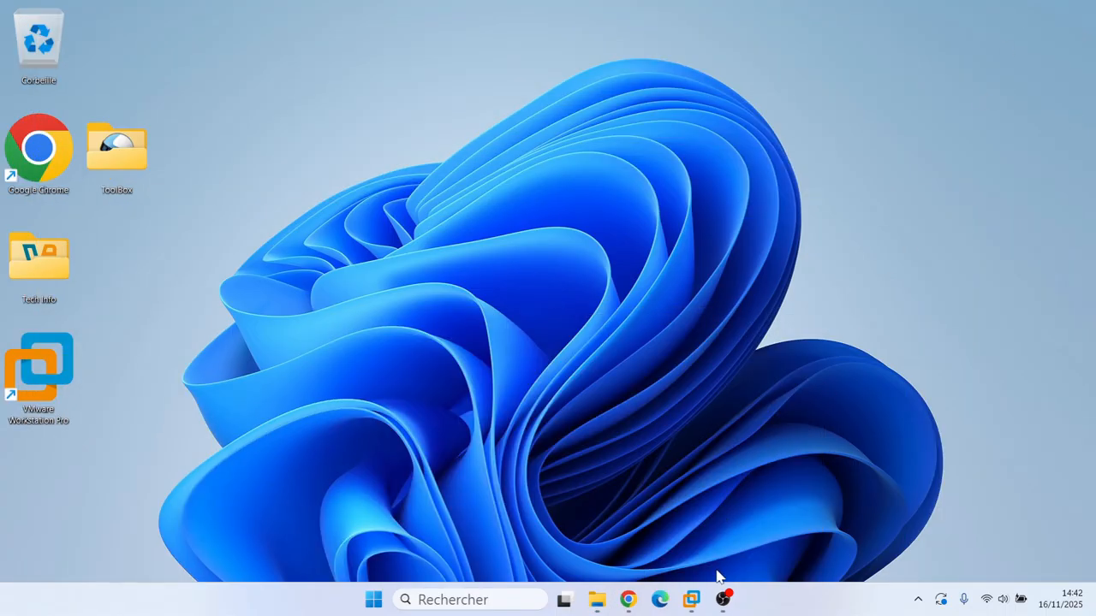
click(690, 605)
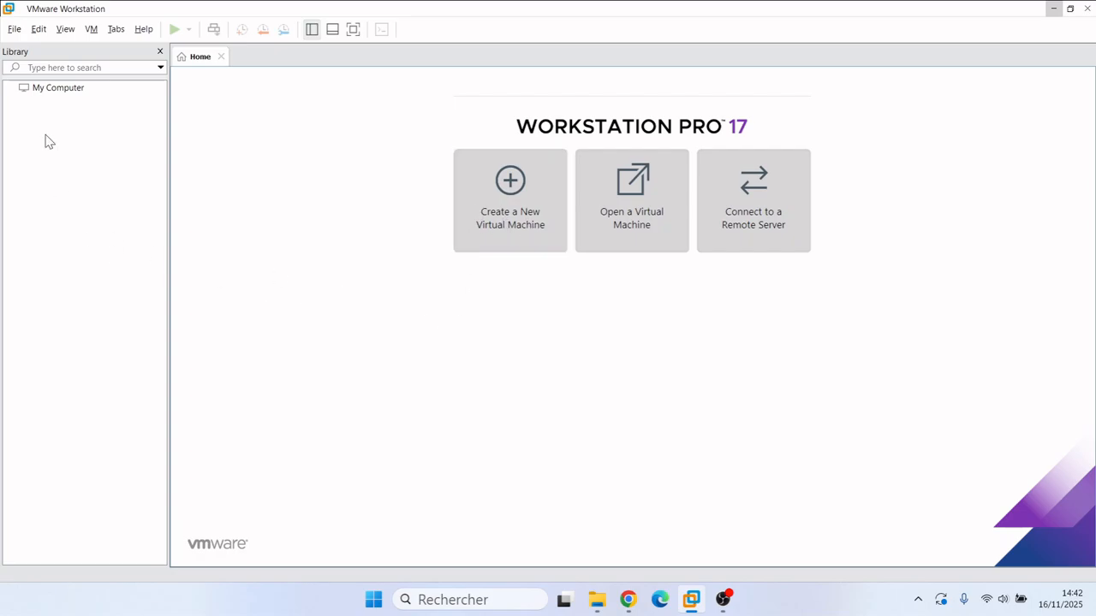
Step: Start a Typical new virtual machine using debian-13.1.0-amd64-netinst.iso as the installer disc image
click(13, 34)
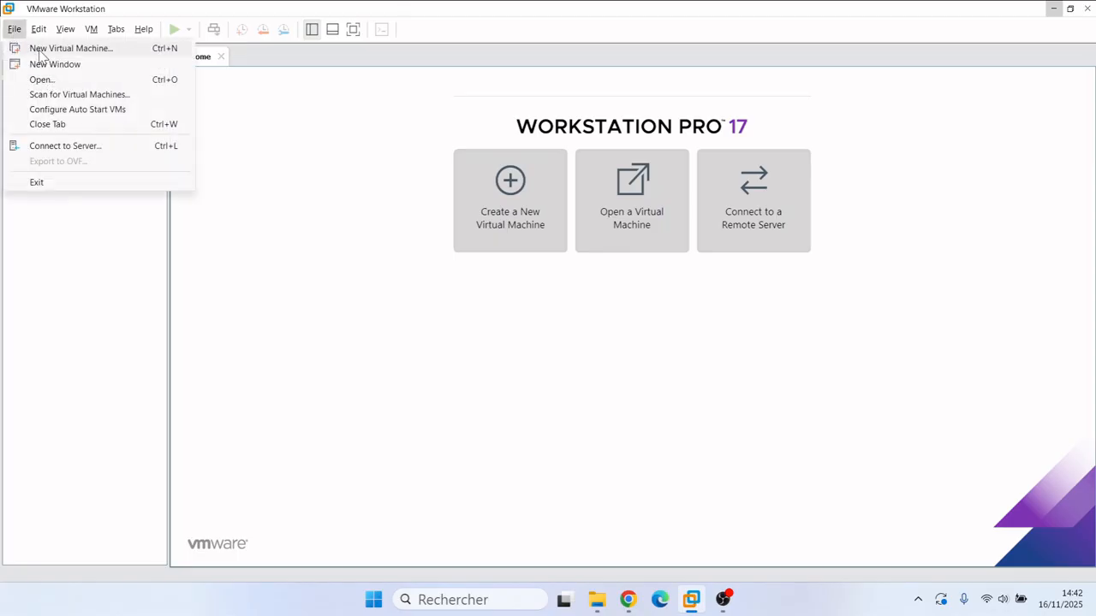
click(39, 50)
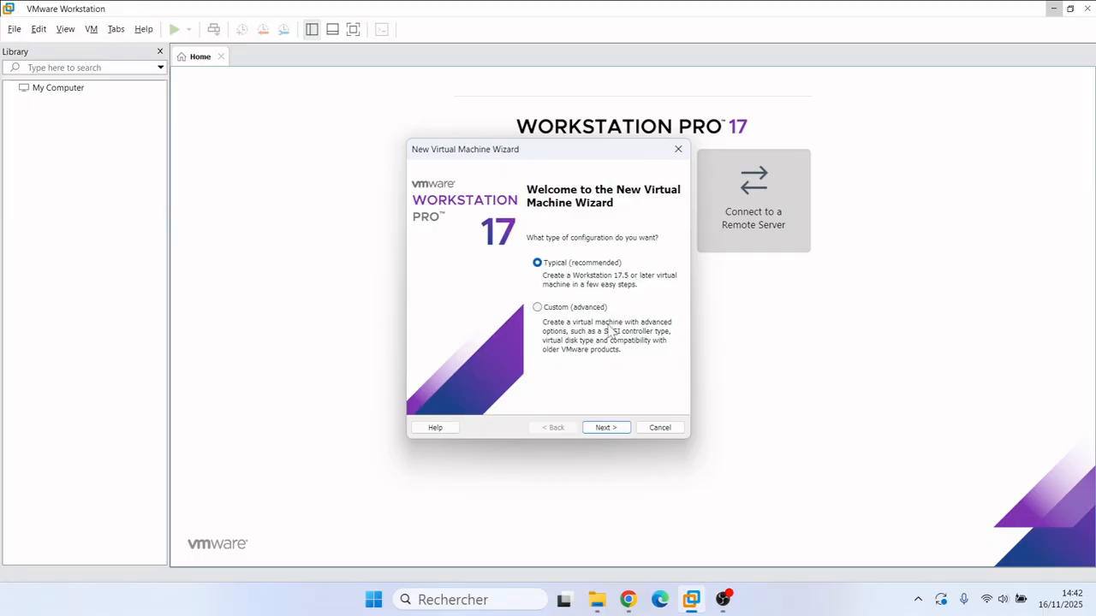
click(604, 428)
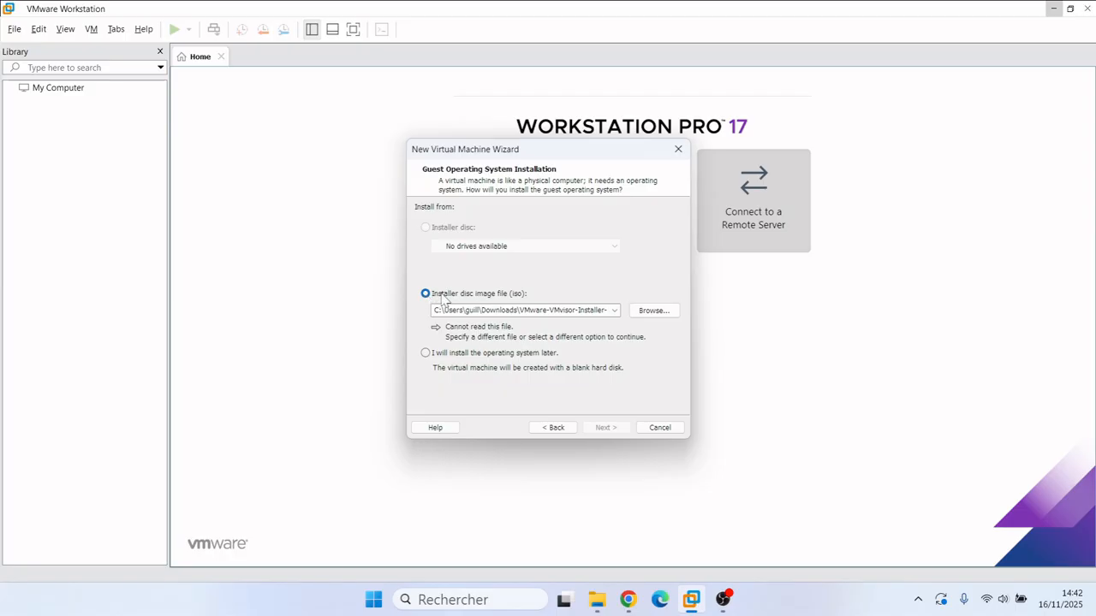
click(646, 313)
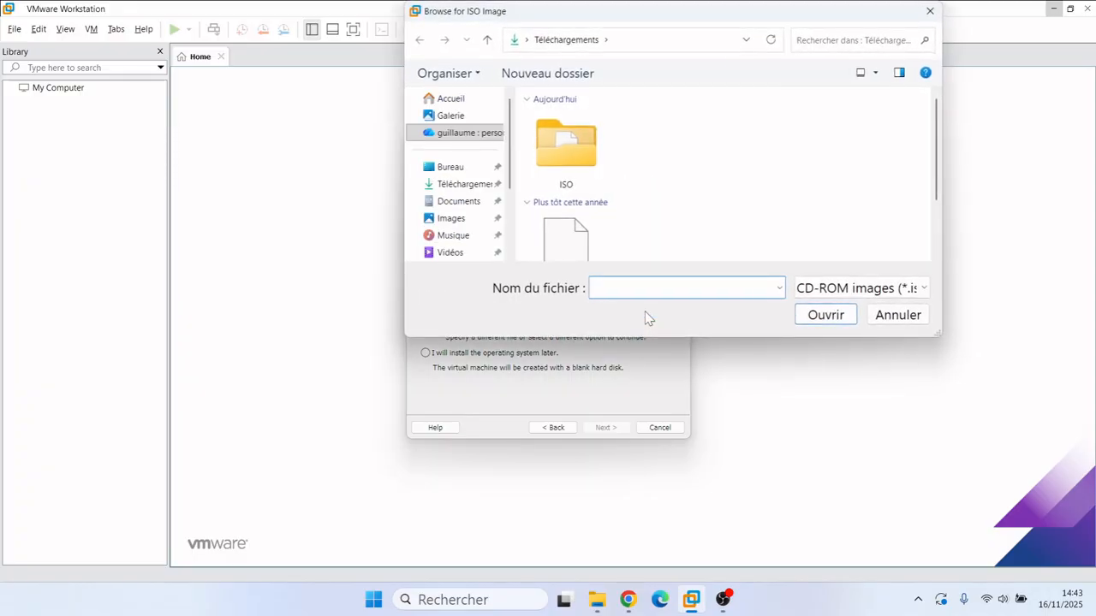
drag(934, 111, 939, 233)
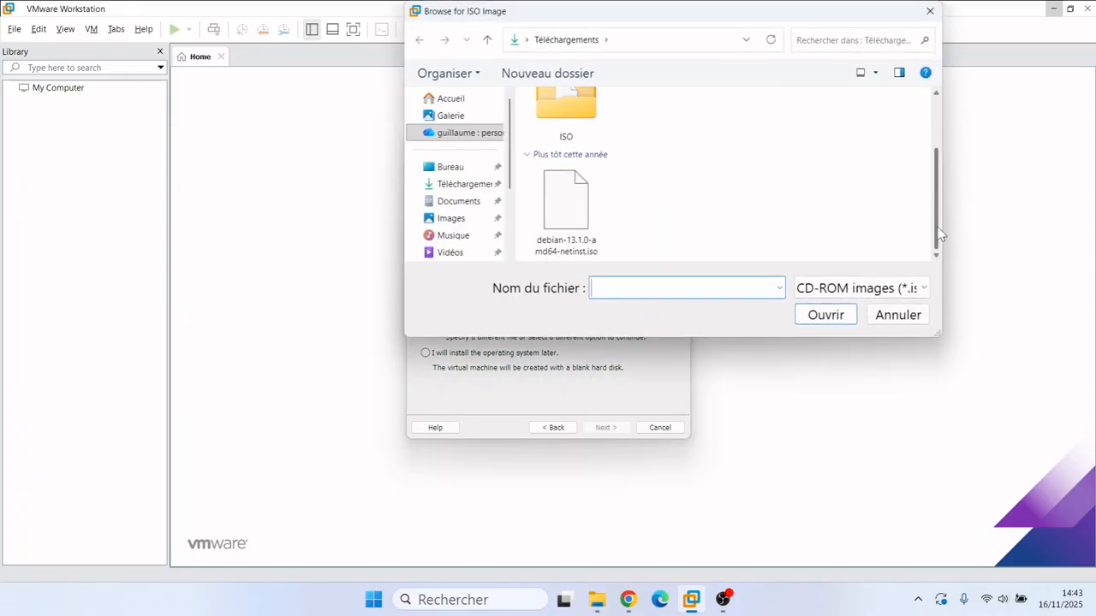
double_click(579, 214)
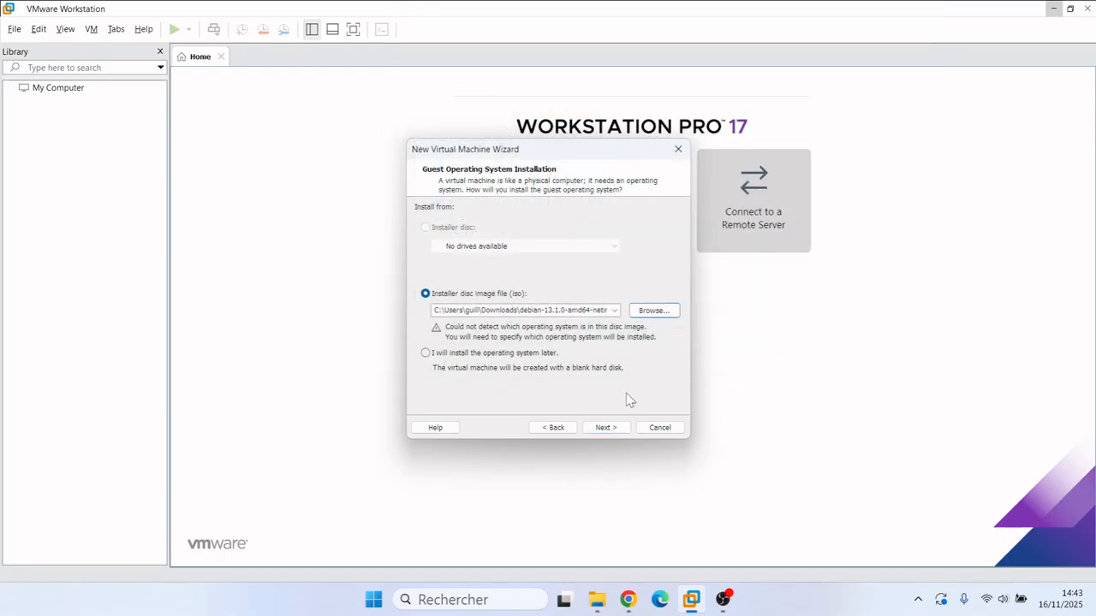
Step: Choose Linux with version Debian 12.x 64-bit as the guest operating system
click(605, 427)
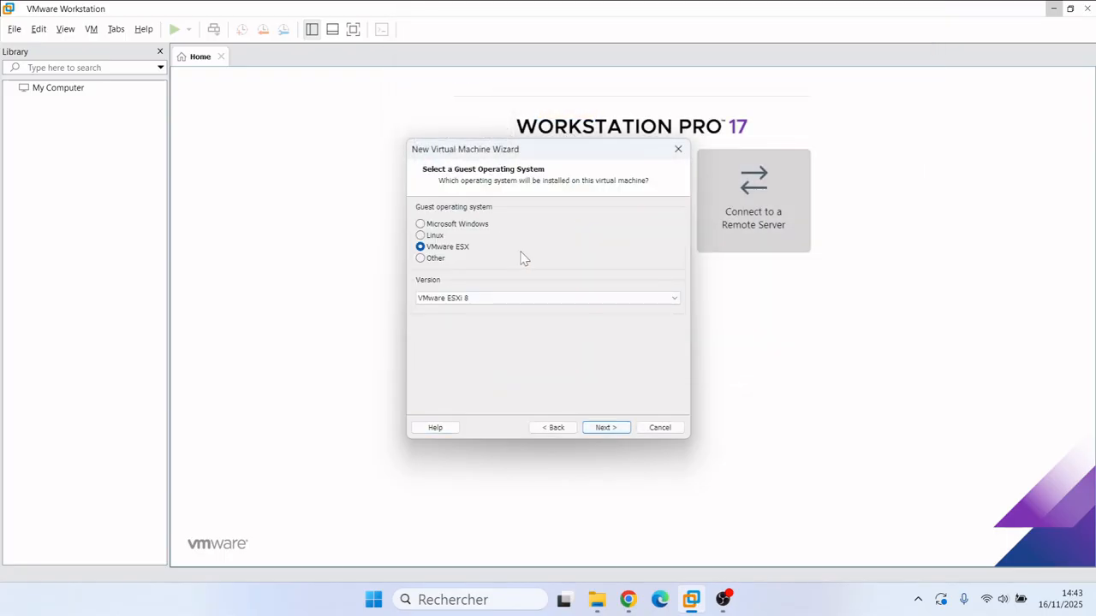
click(433, 238)
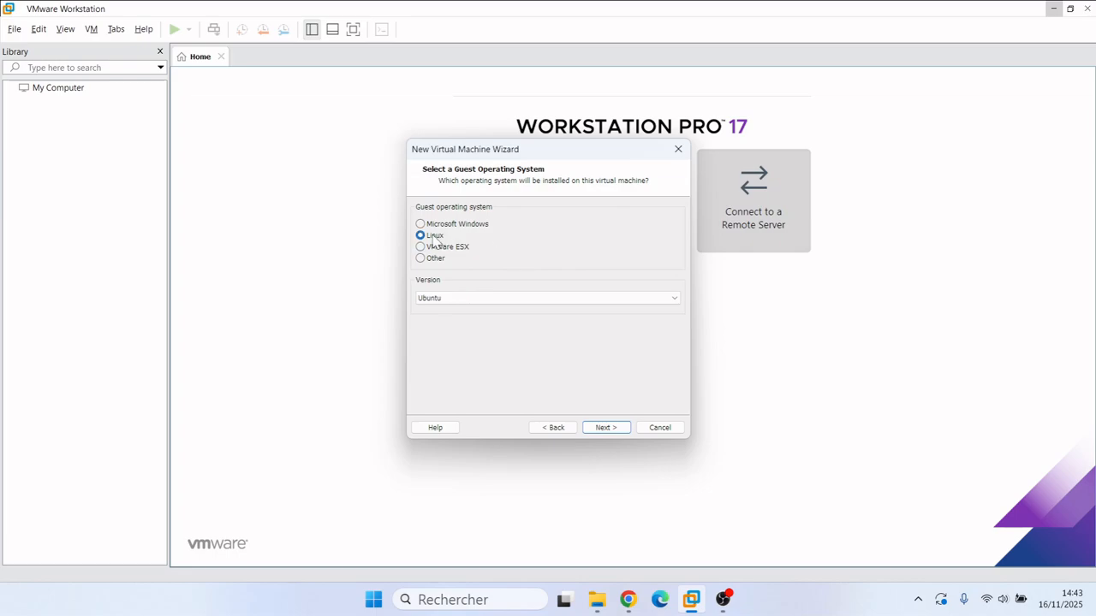
click(501, 300)
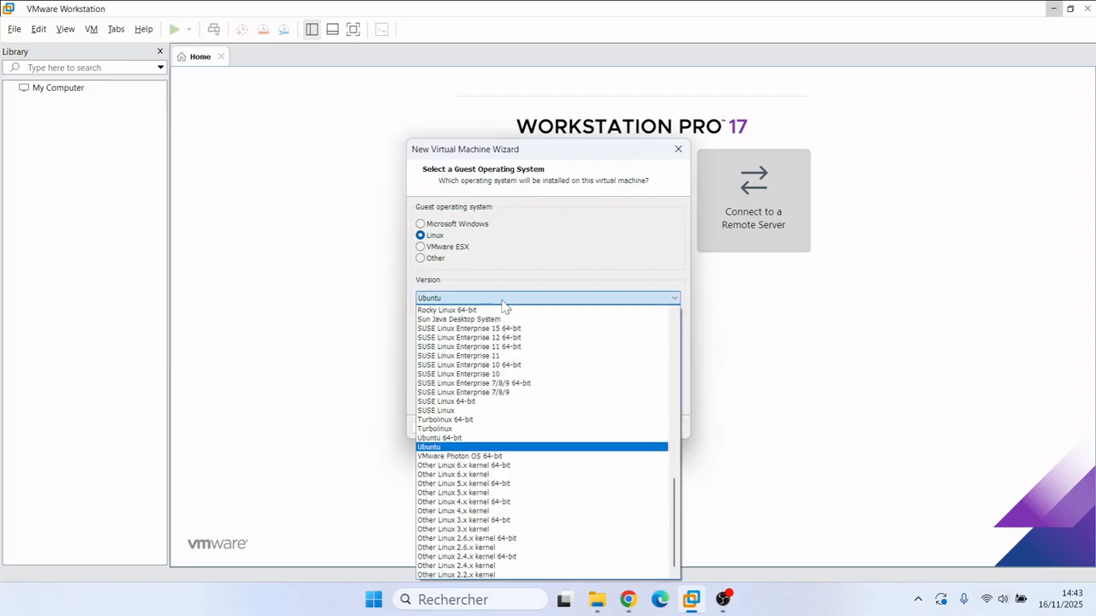
key(d)
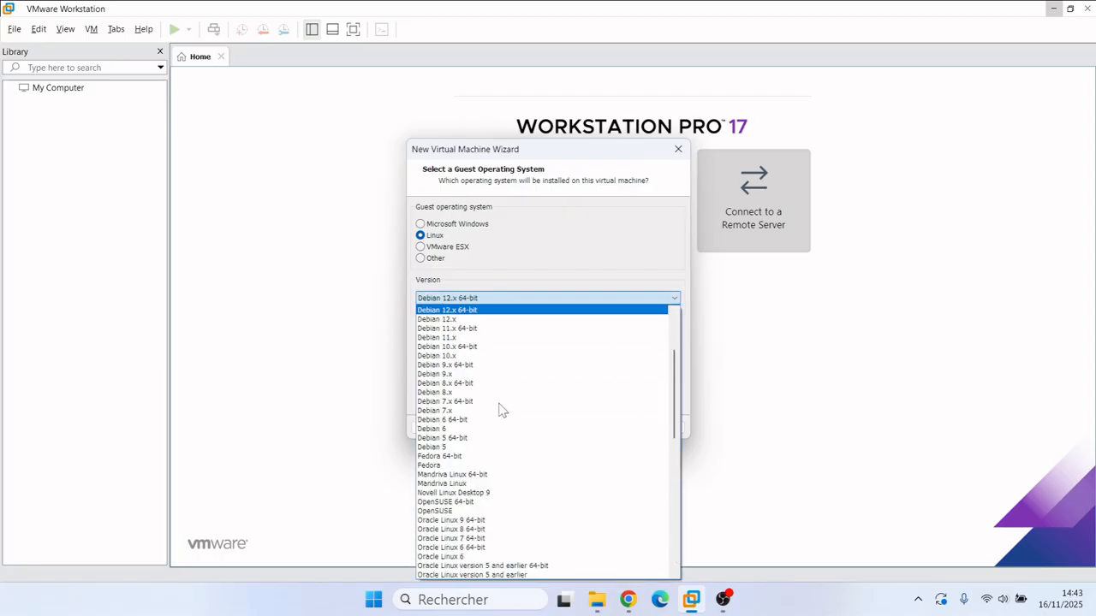
scroll(676, 381, up, 1)
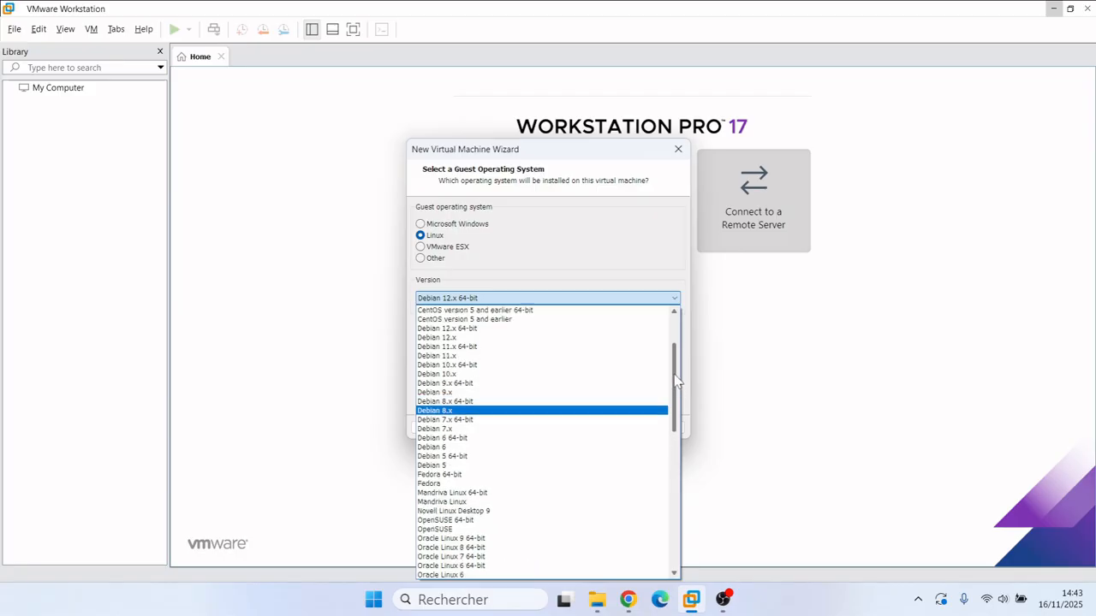
scroll(677, 380, up, 2)
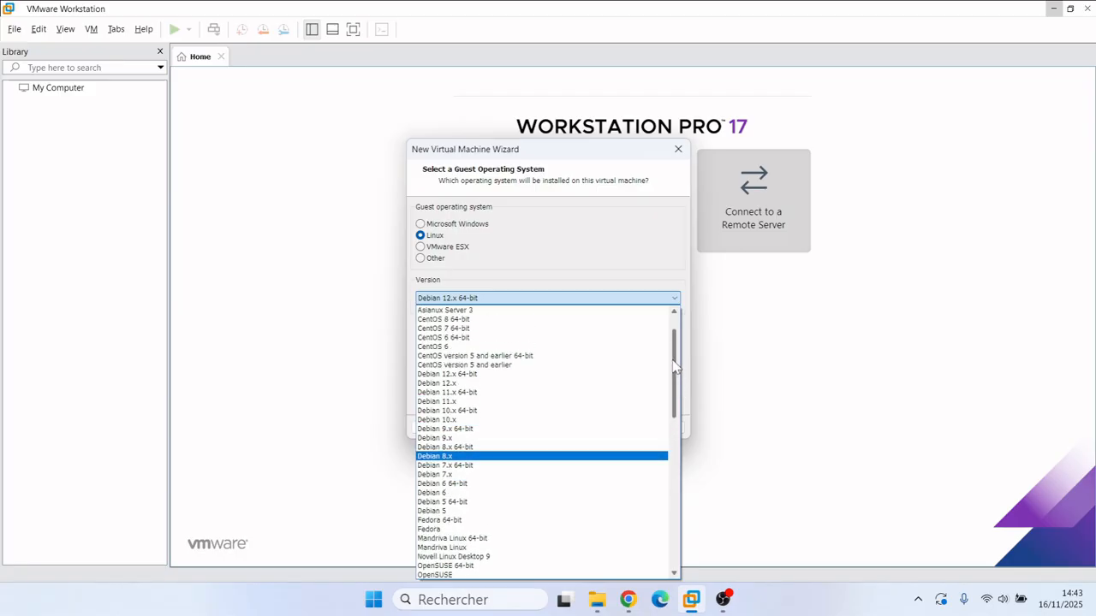
click(455, 375)
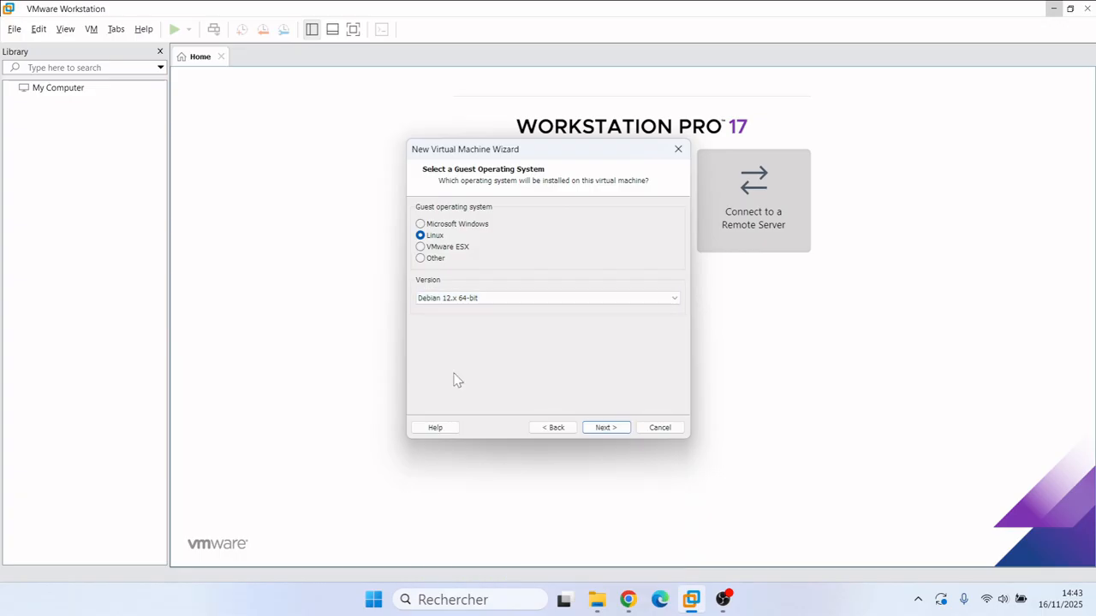
click(608, 425)
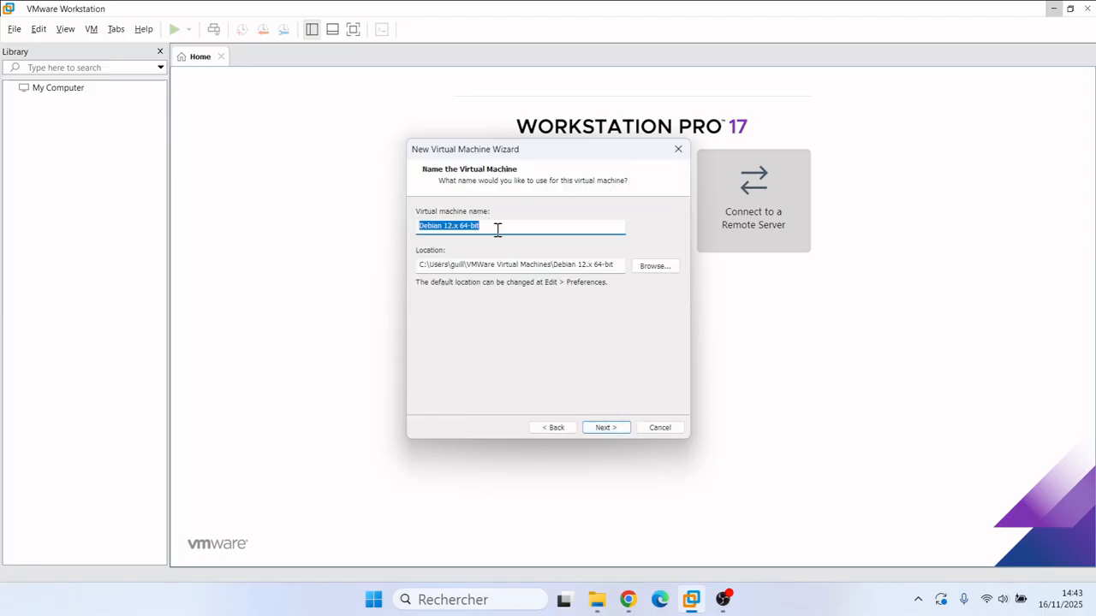
Step: Name the VM 'debian 13', give it a 40 GB single-file disk, and finish the wizard
text(debian)
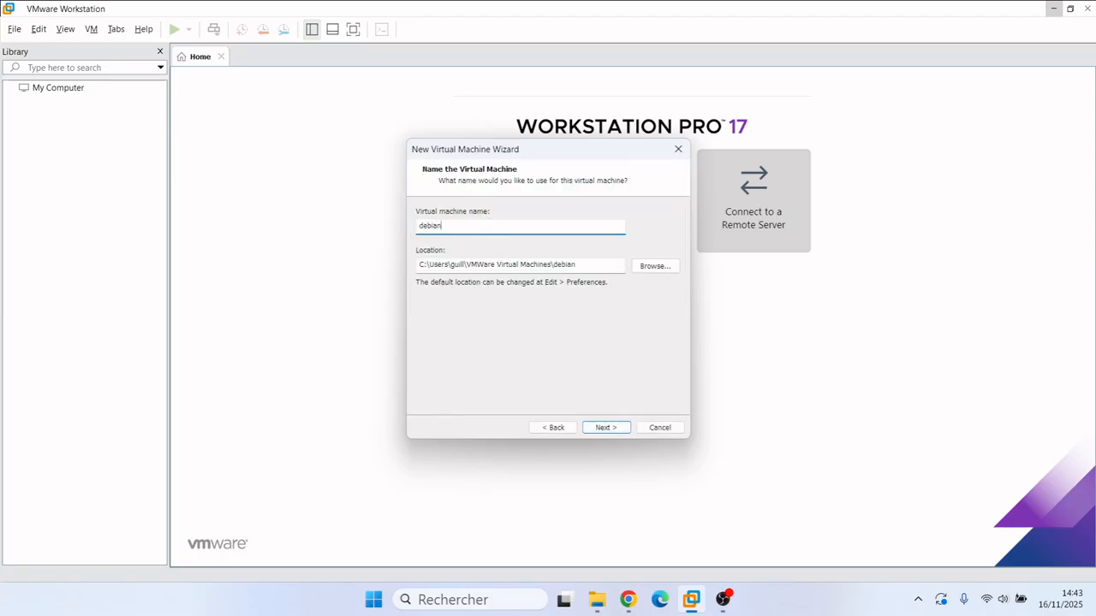
text( 13)
click(609, 433)
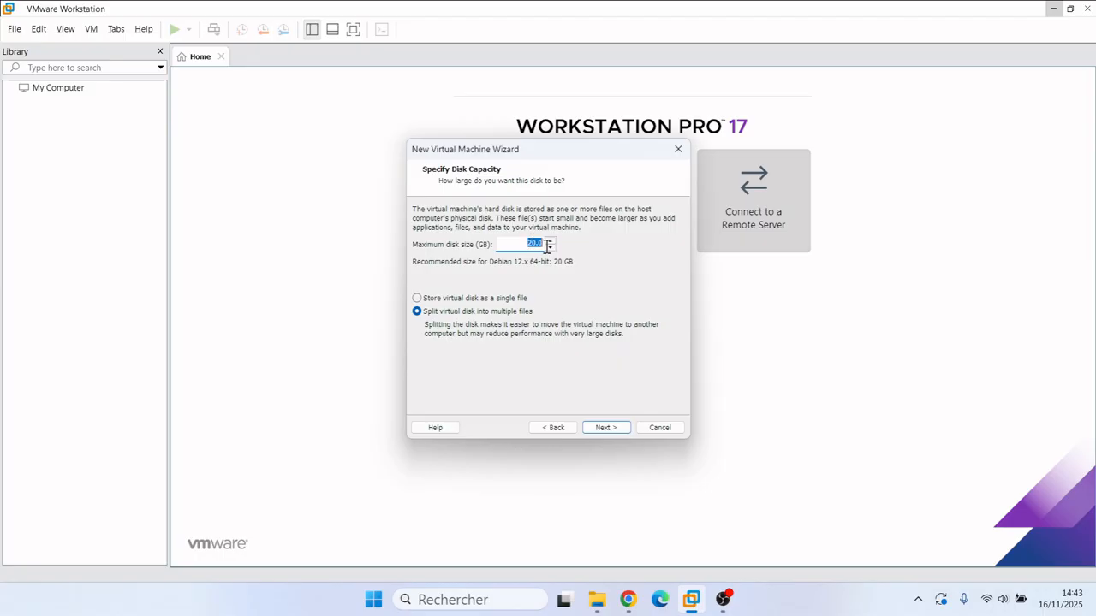
text(40)
click(417, 297)
click(608, 427)
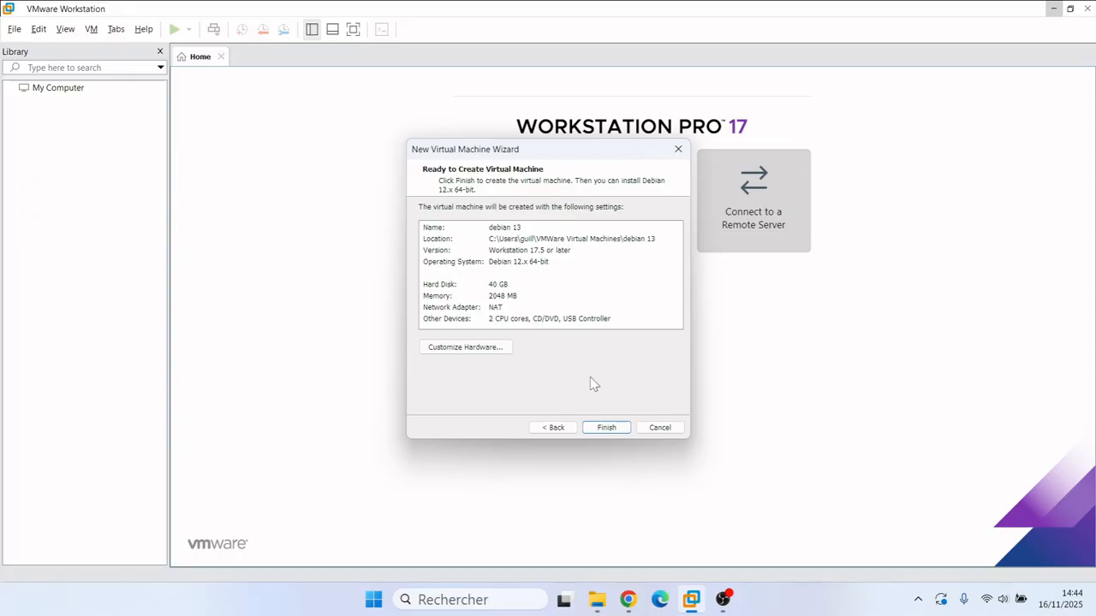
click(613, 432)
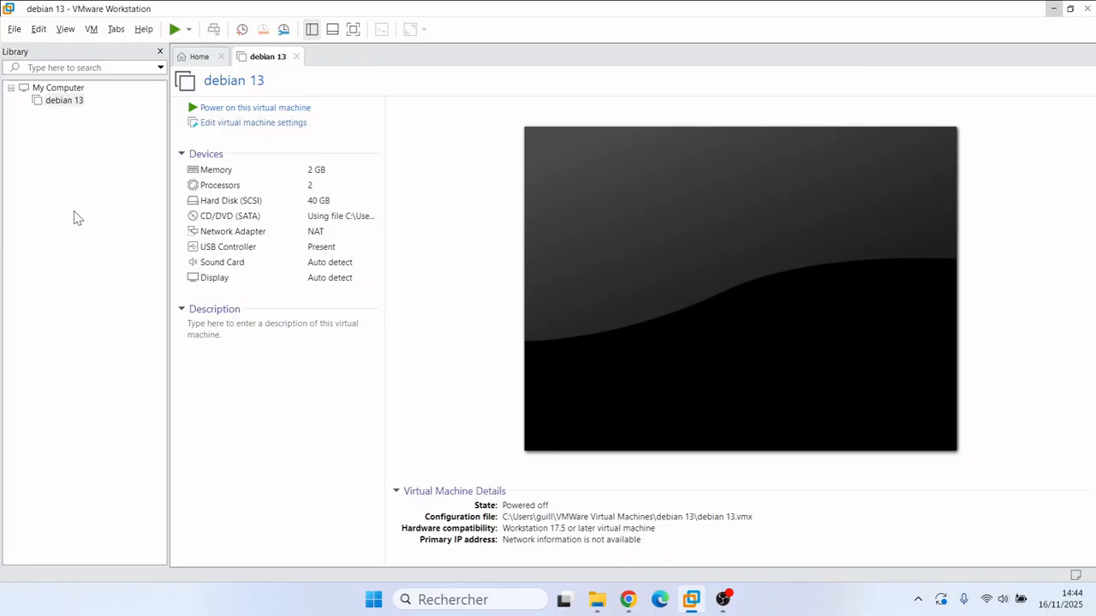
Step: Power on debian 13 so it boots into the Debian 13 installer menu
click(217, 115)
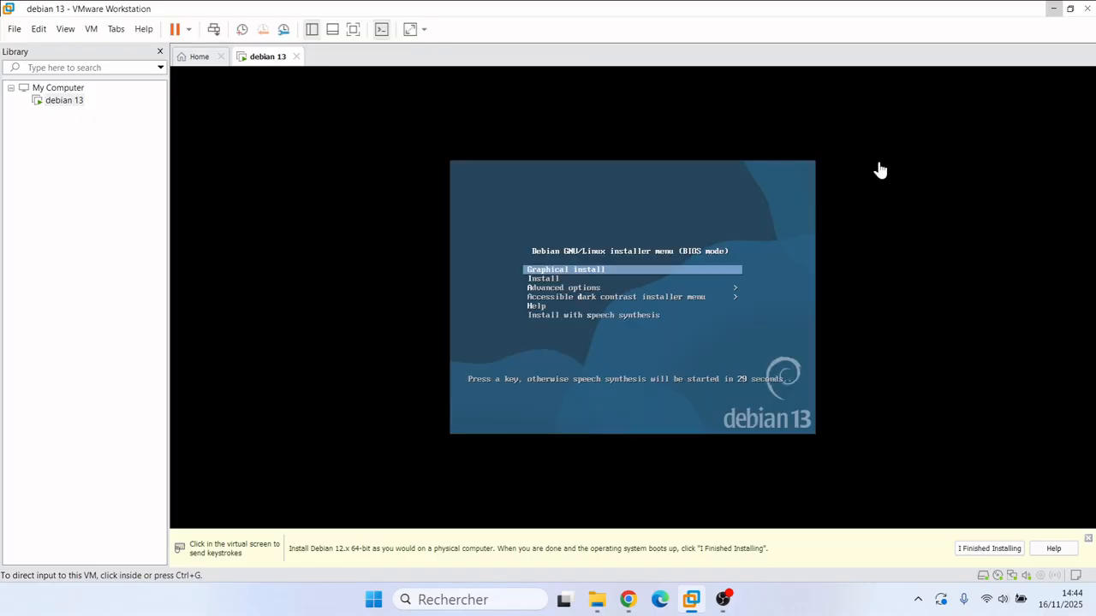
Step: Select Graphical install in the Debian boot menu and launch it
click(731, 222)
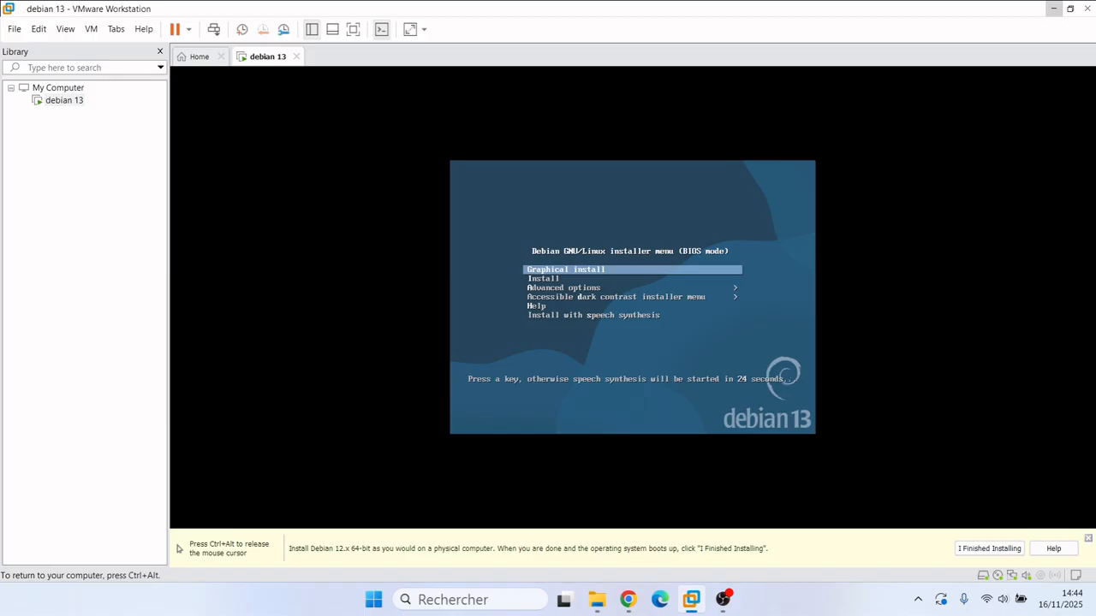
key(Down)
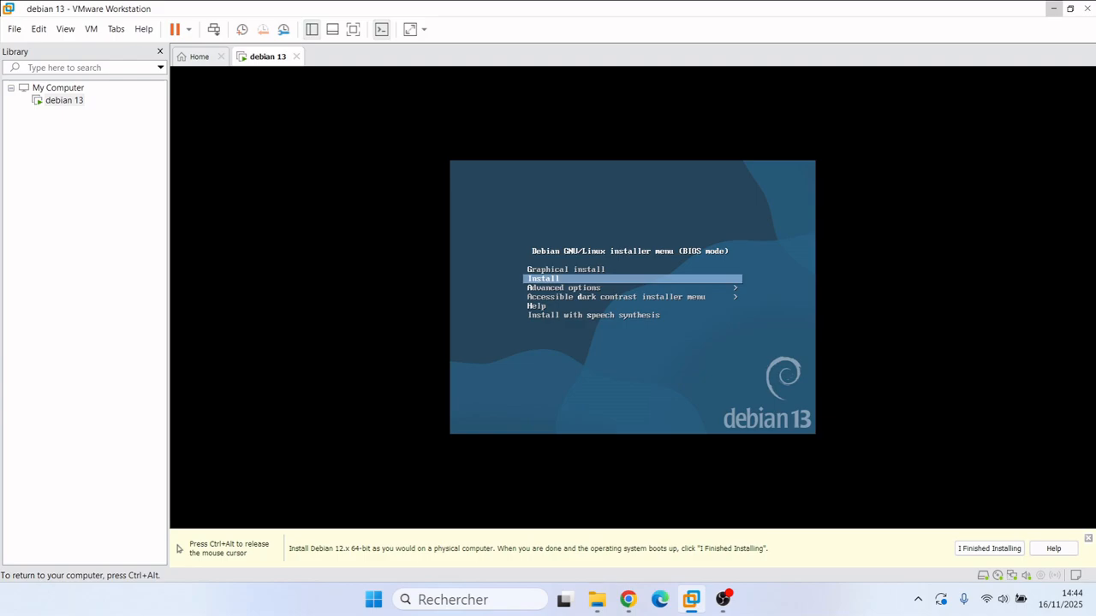
key(Up)
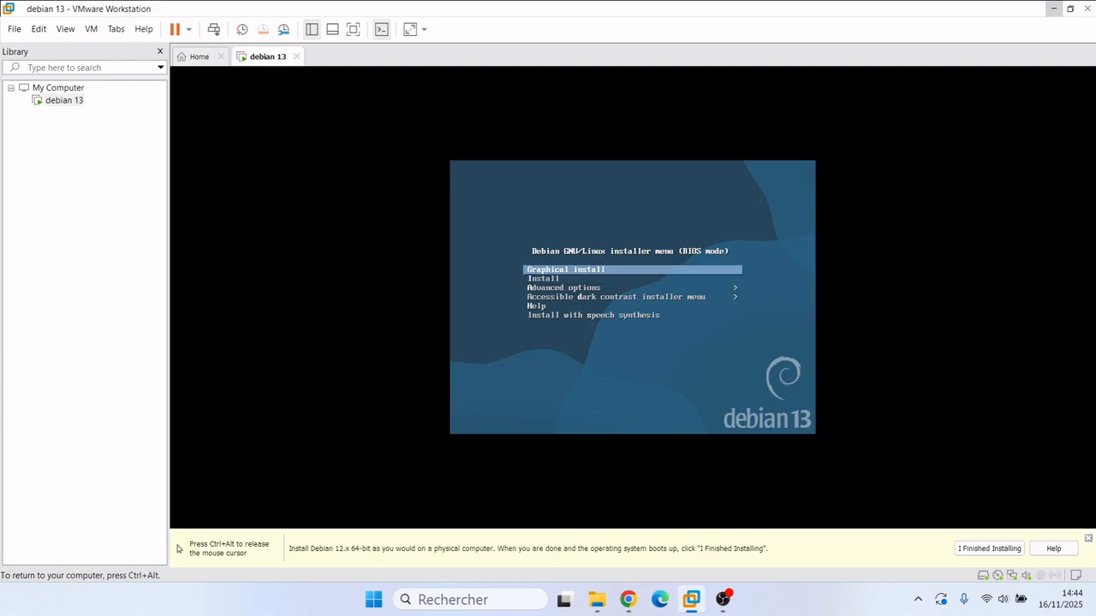
key(Return)
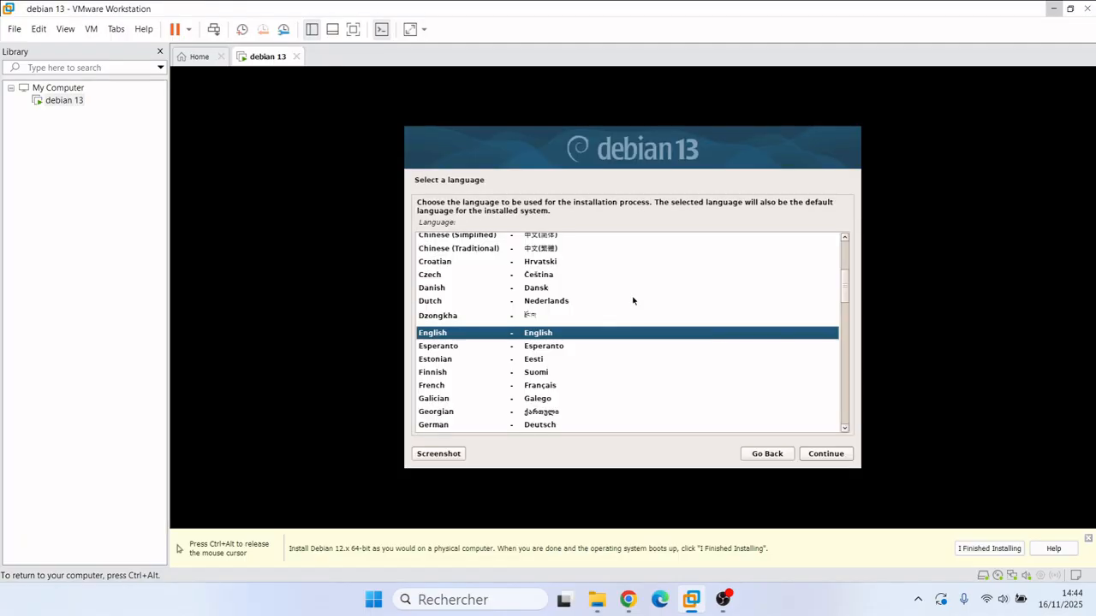
Step: Choose French as language, France as location, and the Français keyboard layout
text(f)
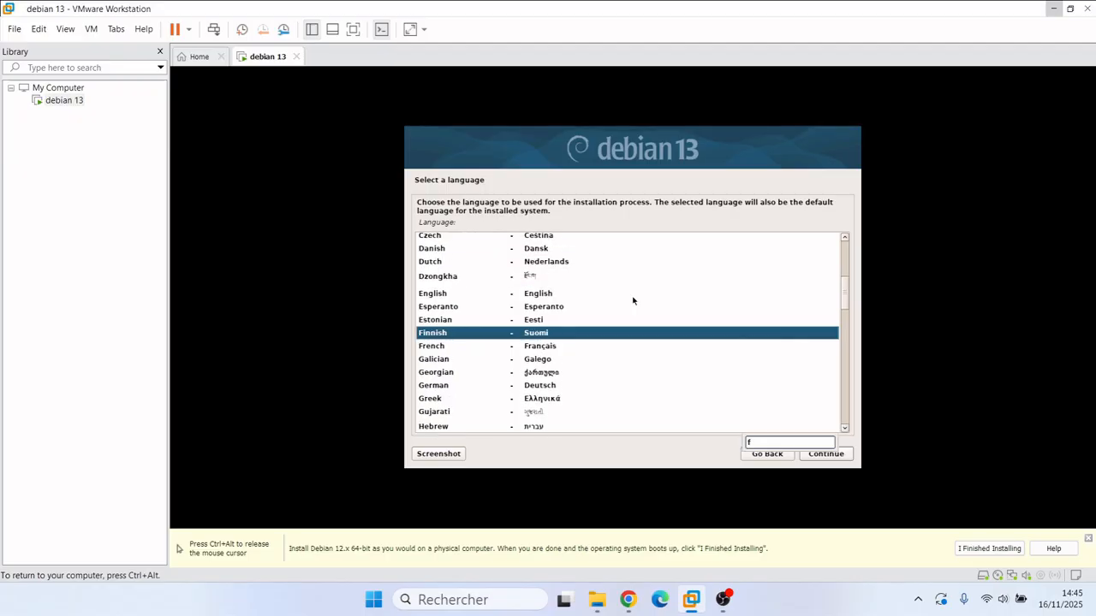
text(r)
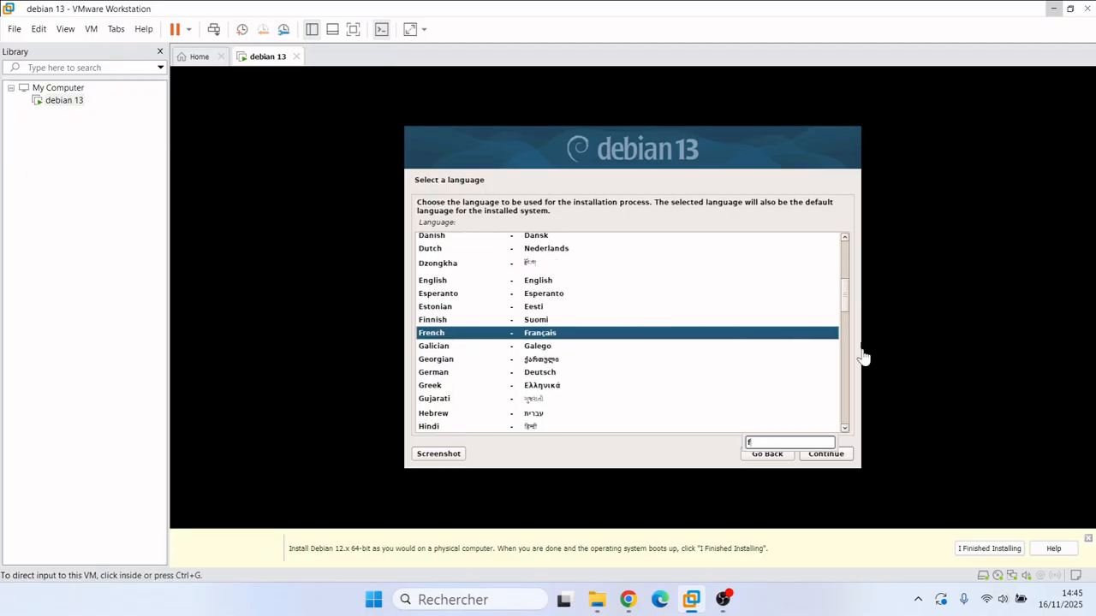
click(827, 454)
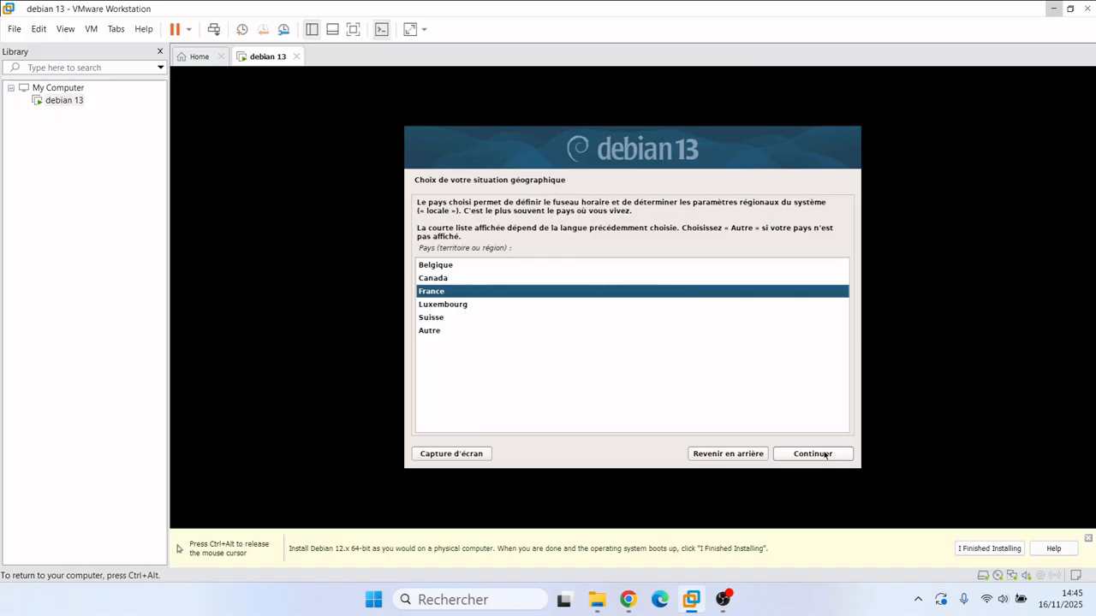
click(824, 454)
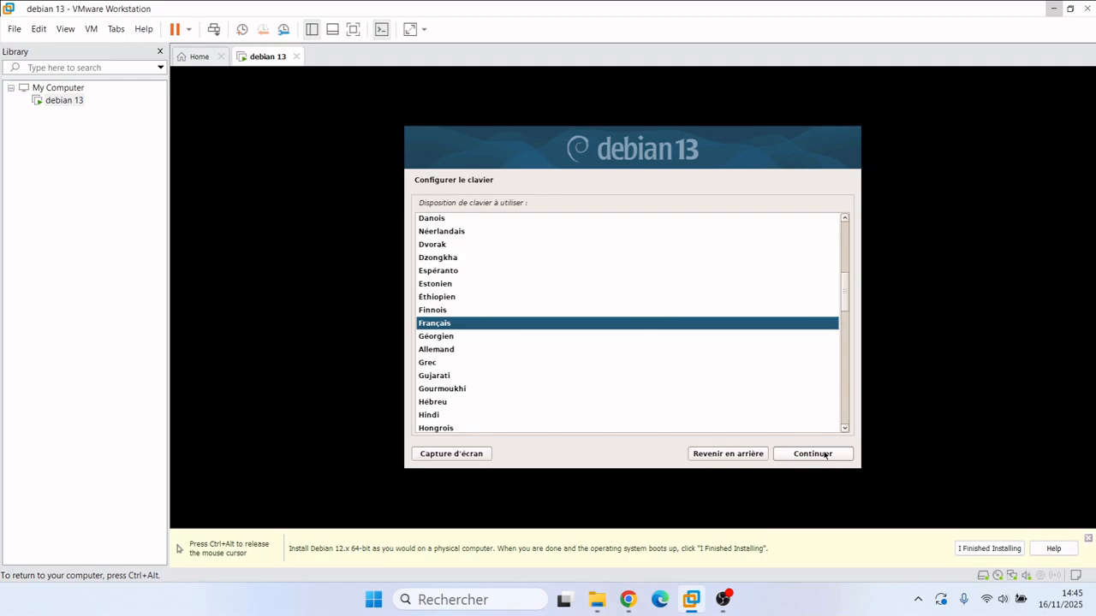
click(824, 454)
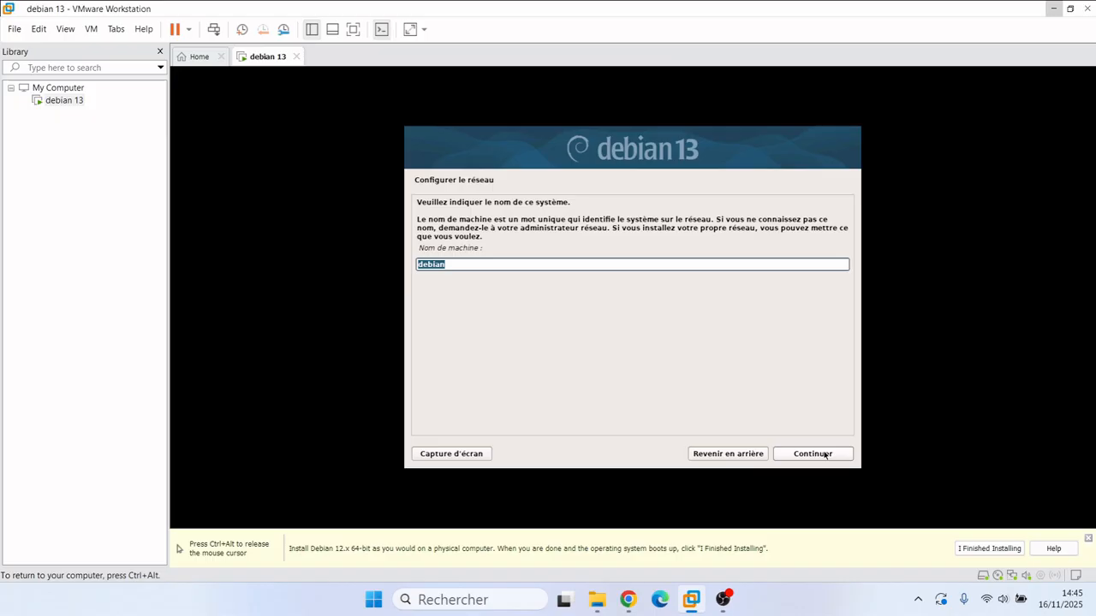
Step: Keep hostname 'debian', leave the domain blank, and enter and confirm the root password
click(824, 454)
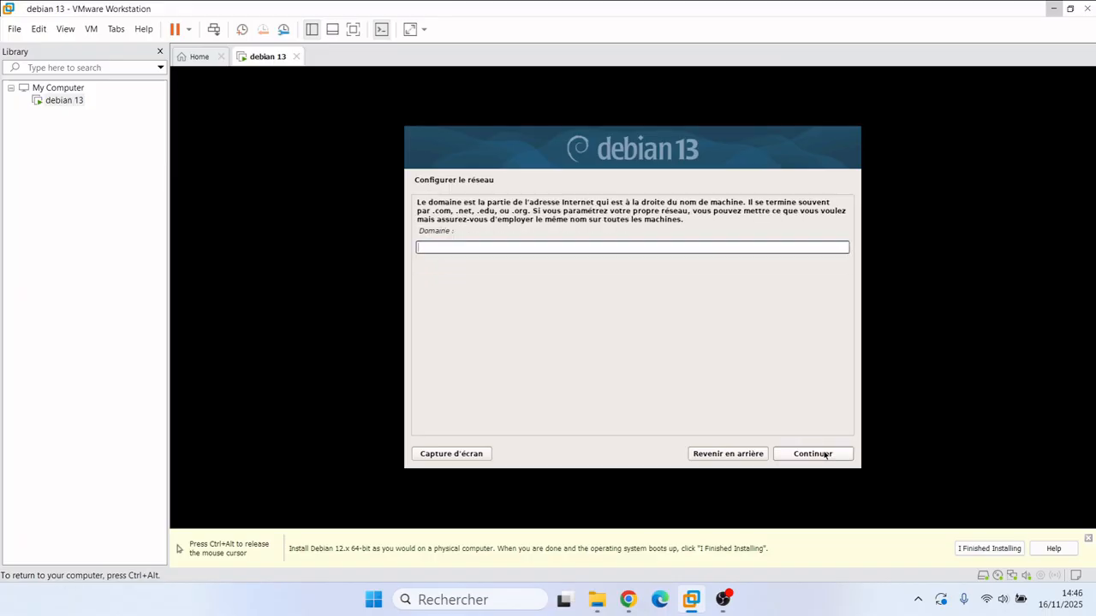
click(824, 455)
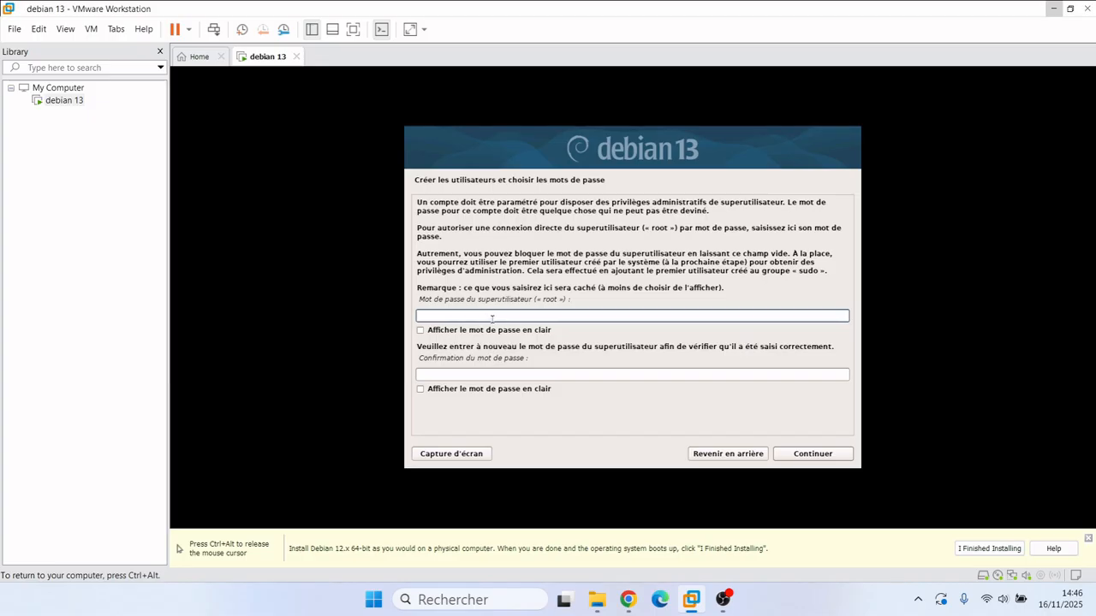
text(123456)
key(Tab)
key(Tab)
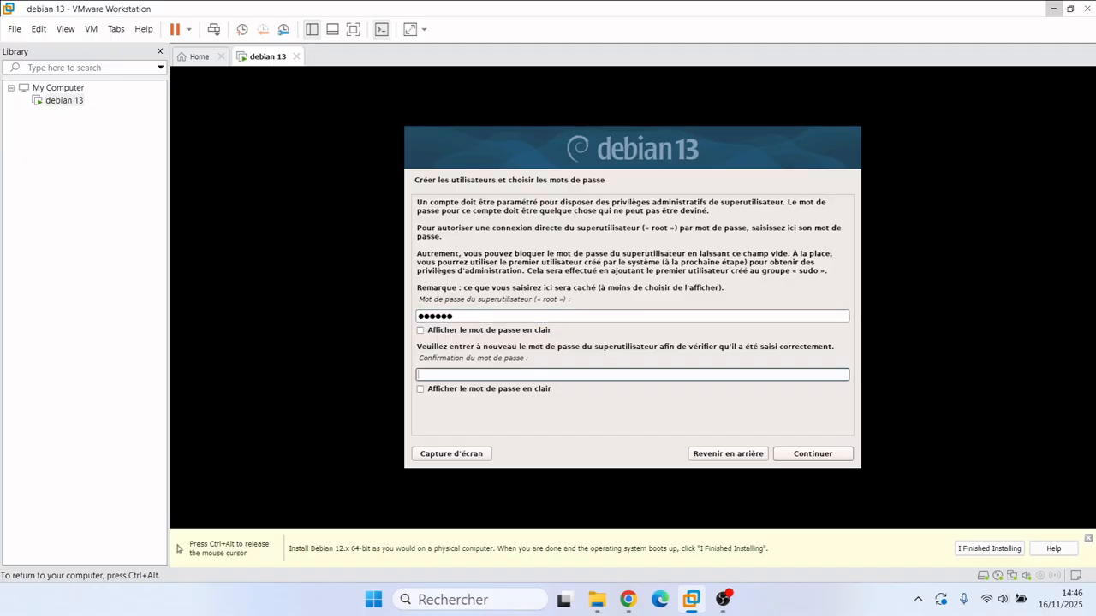
text(123456)
key(ctrl+alt)
click(892, 450)
click(837, 456)
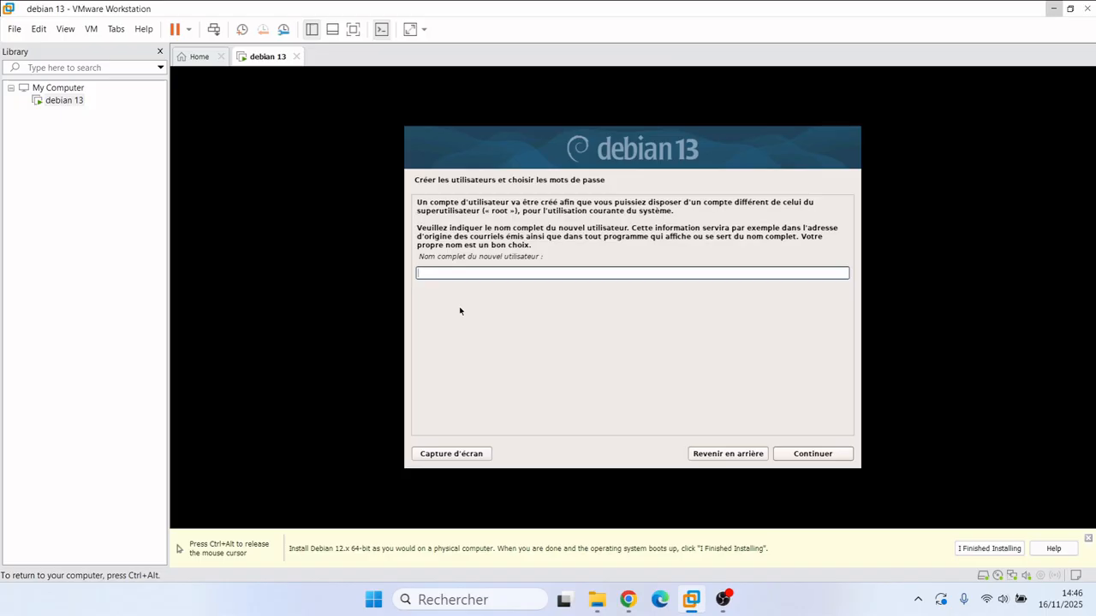
Step: Create the user 'student', keep the suggested login and set the user password
text(student)
click(814, 454)
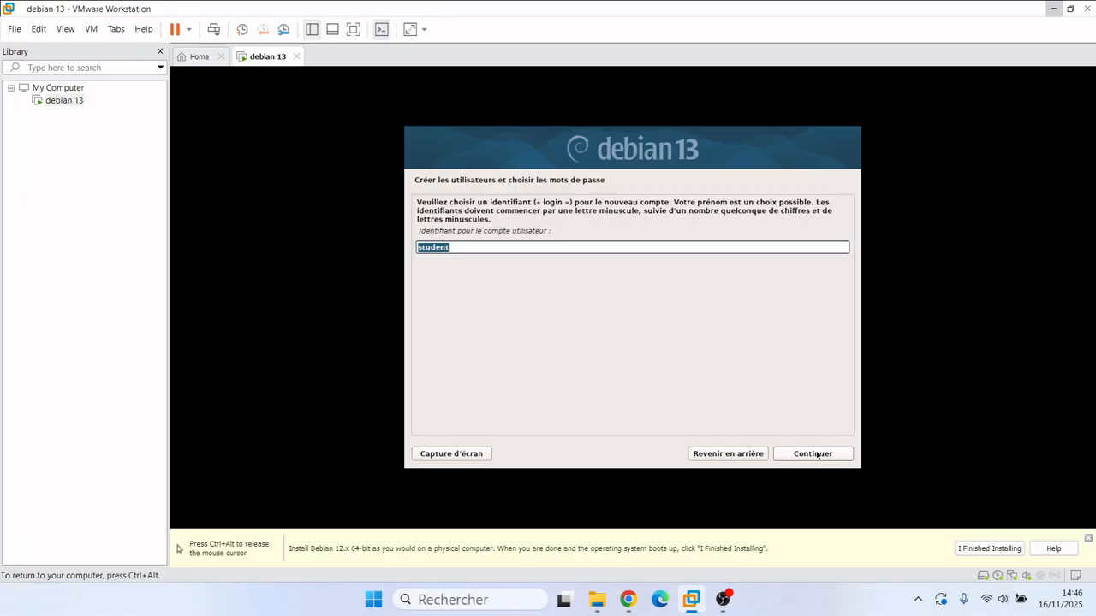
click(815, 454)
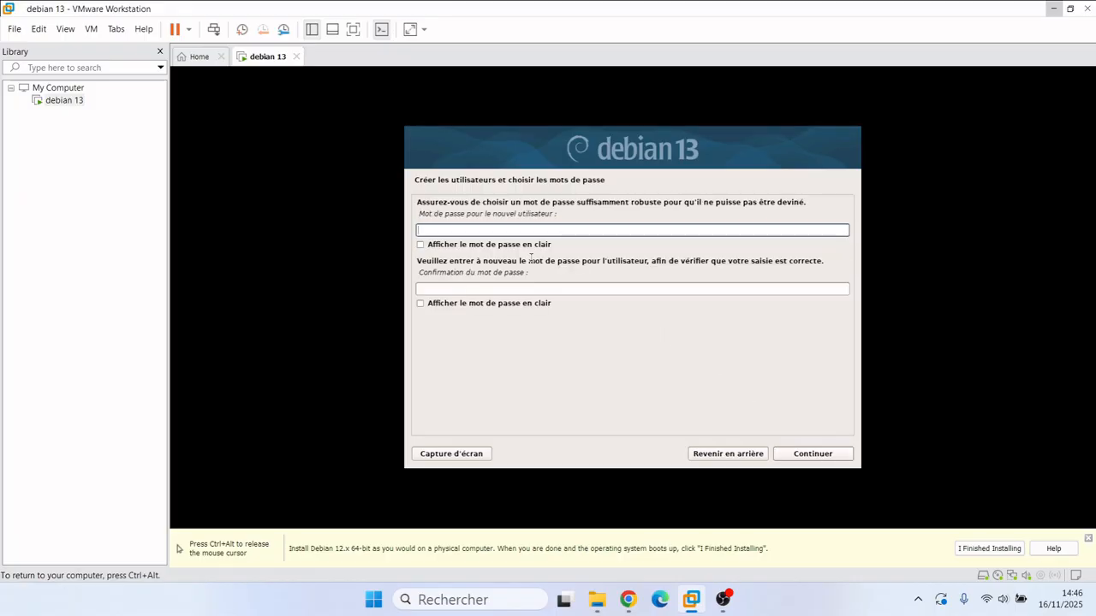
text(st)
text(●●●●●●●●●●)
key(Tab)
key(Tab)
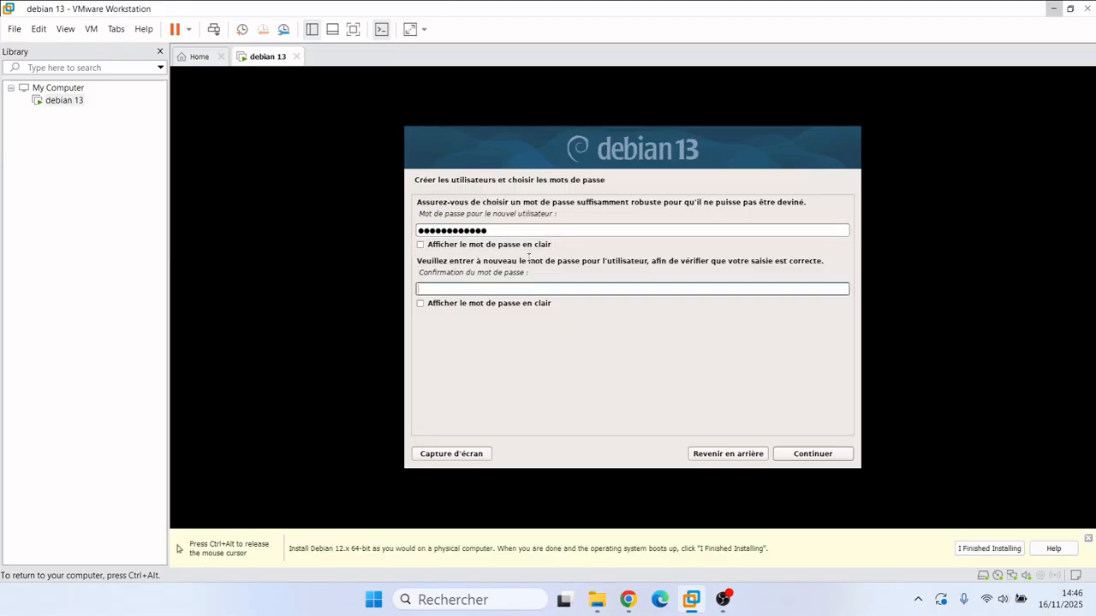
text(●●●●●●●●●●●●)
click(824, 454)
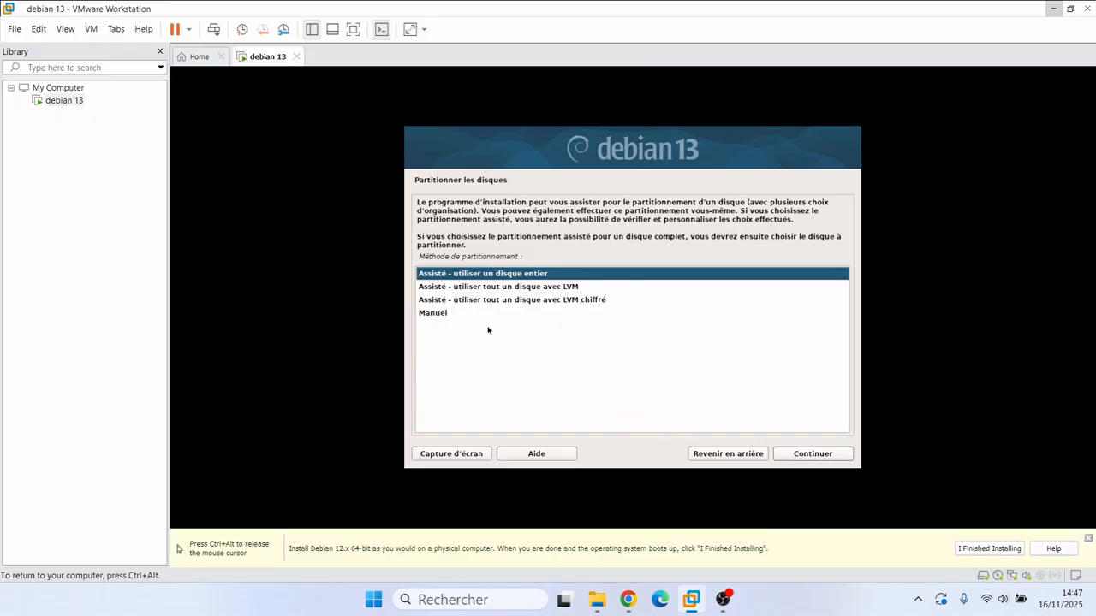
Step: Use guided whole-disk partitioning on the 42.9 GB sda disk in one partition and write the changes
click(827, 455)
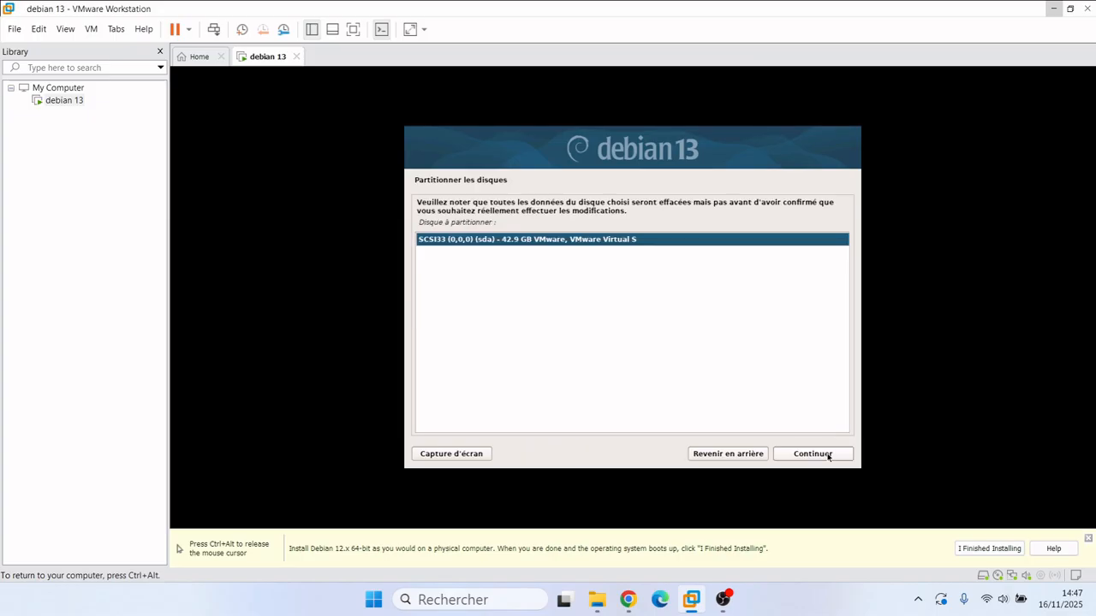
click(827, 455)
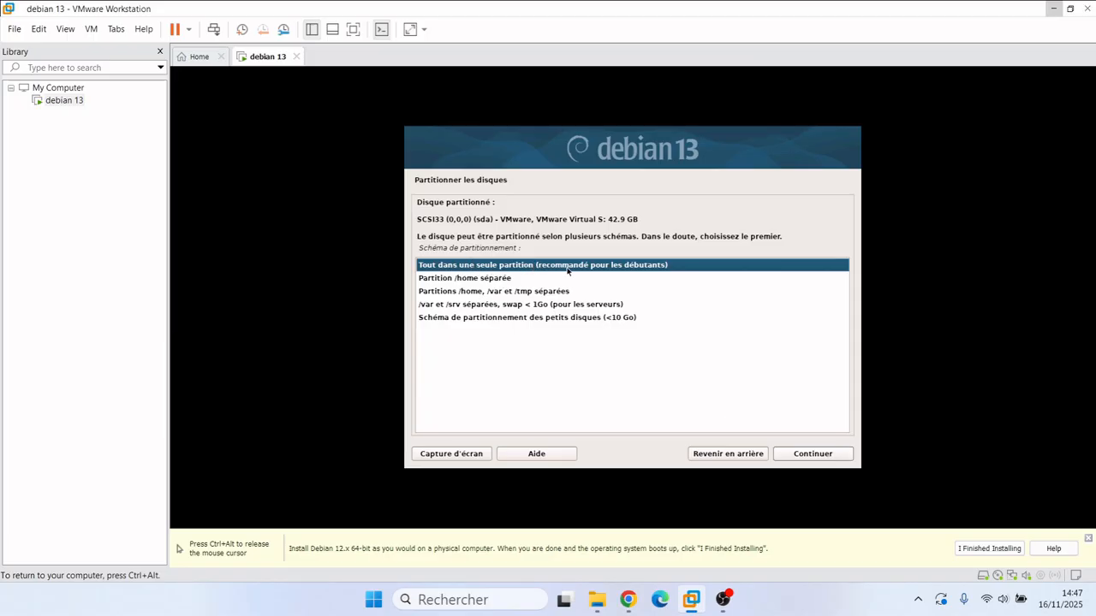
click(821, 461)
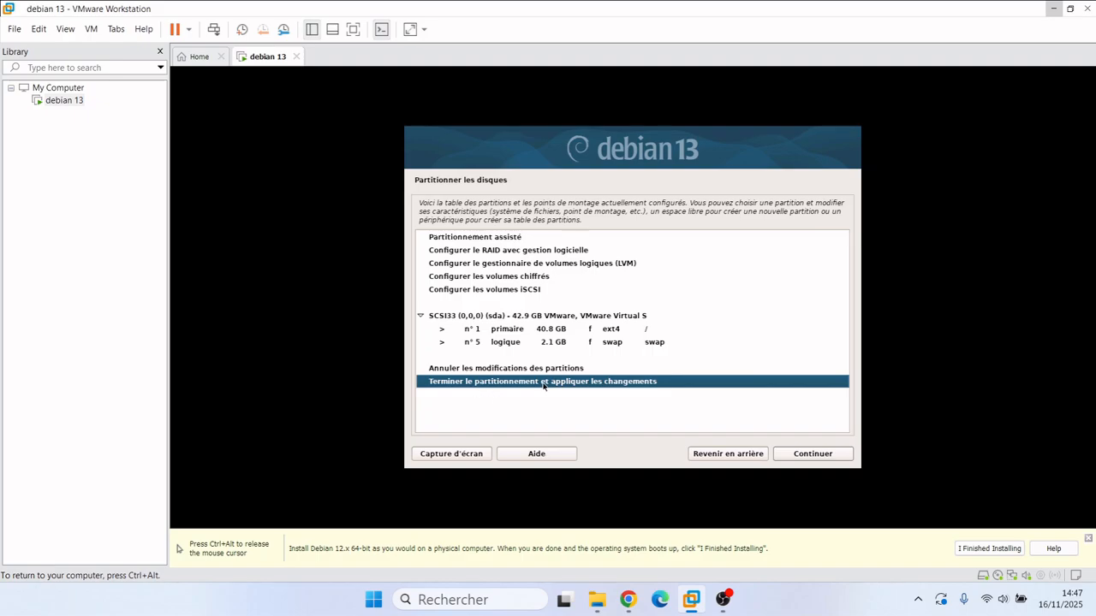
click(802, 456)
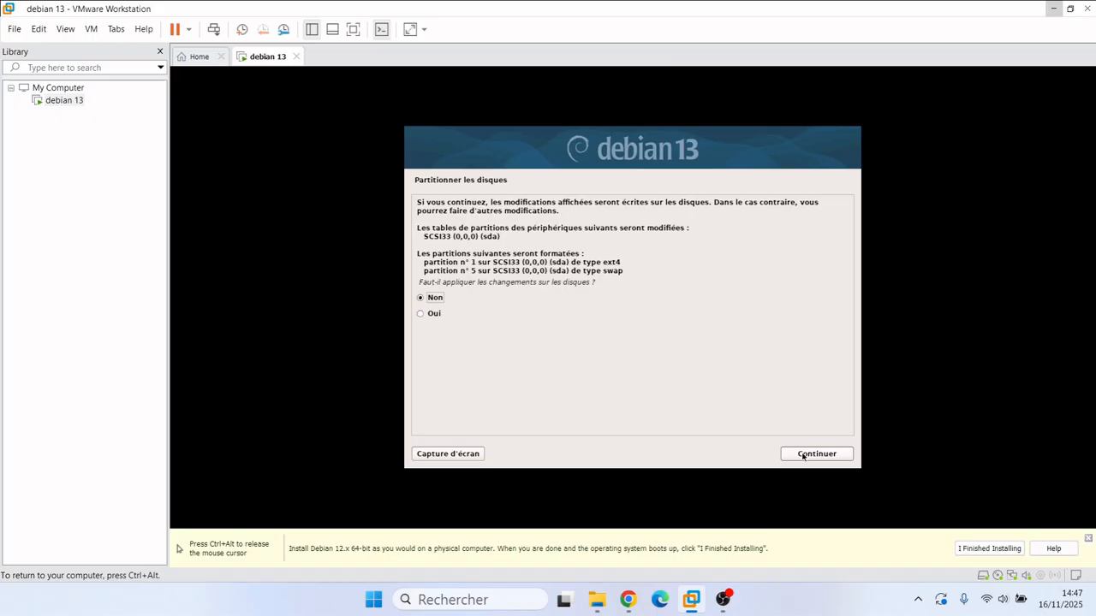
click(422, 315)
click(829, 456)
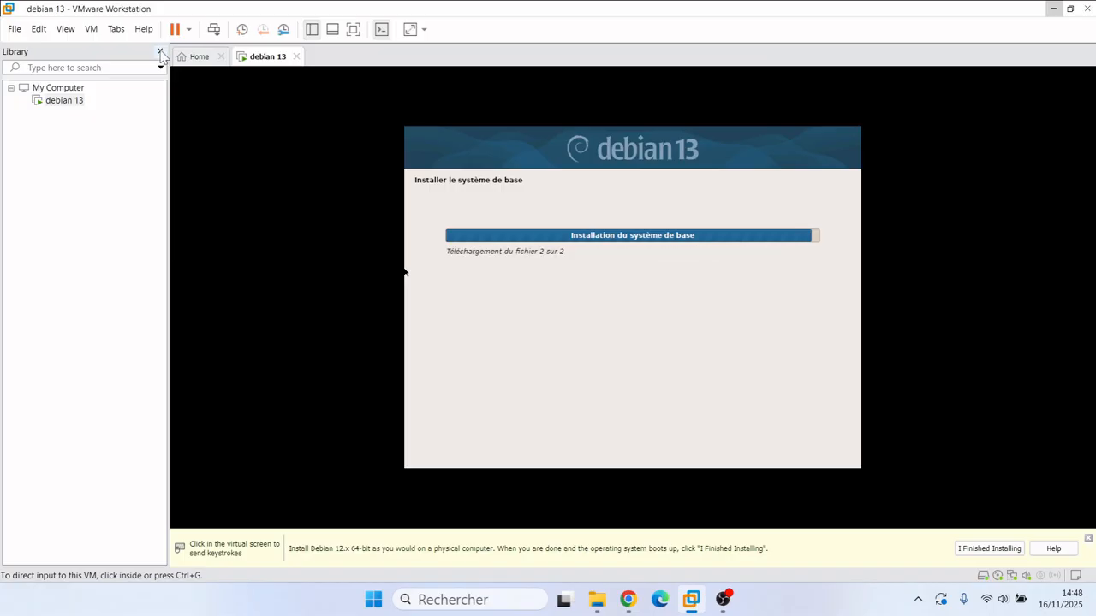
Step: Hide the Library panel and release the mouse from the virtual machine
click(159, 52)
click(721, 162)
key(ctrl+alt)
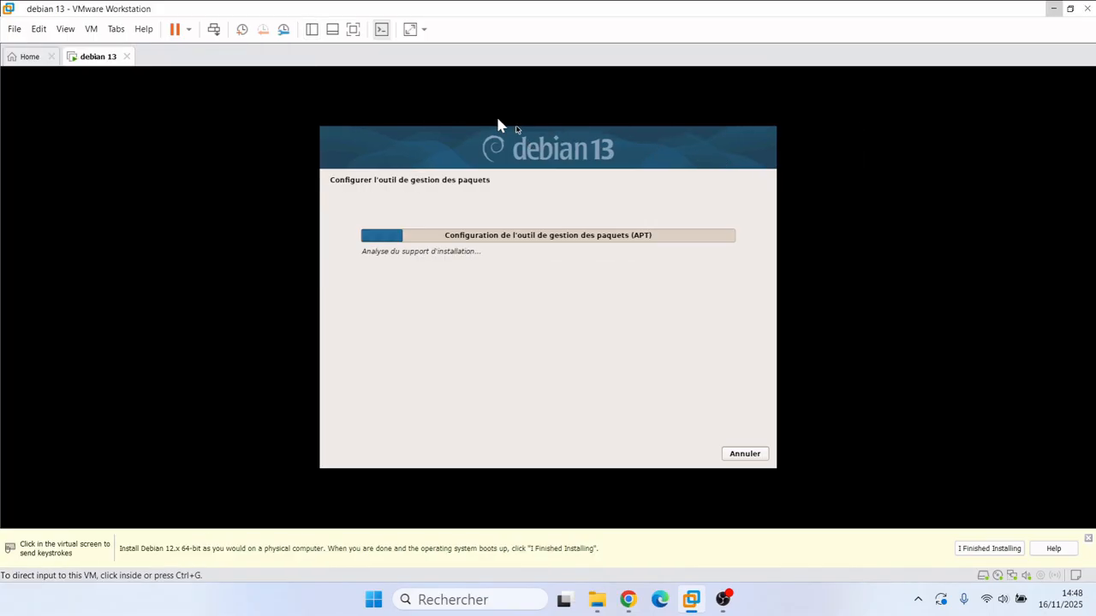
Step: Toggle the Library panel on and off, returning input to the VM
click(312, 30)
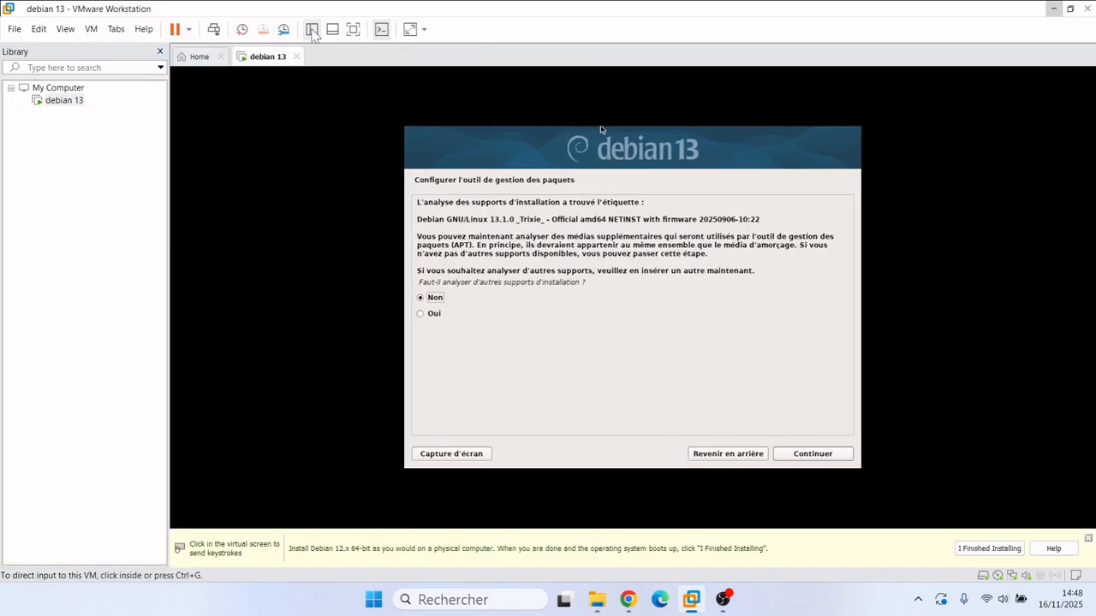
click(159, 51)
click(238, 151)
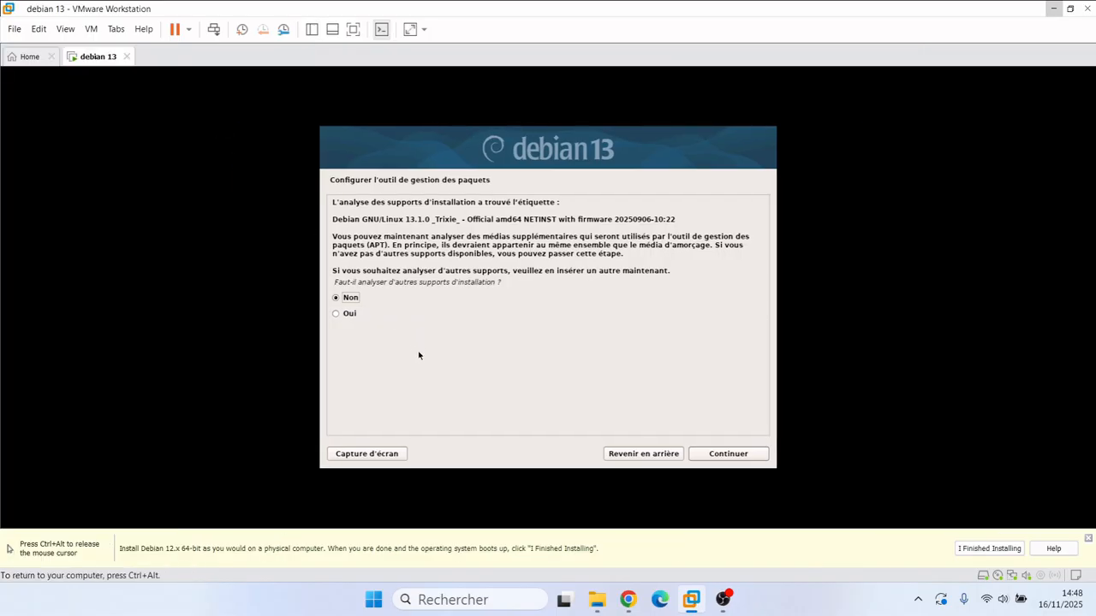
Step: Skip extra media and use the France deb.debian.org mirror with no HTTP proxy
click(729, 455)
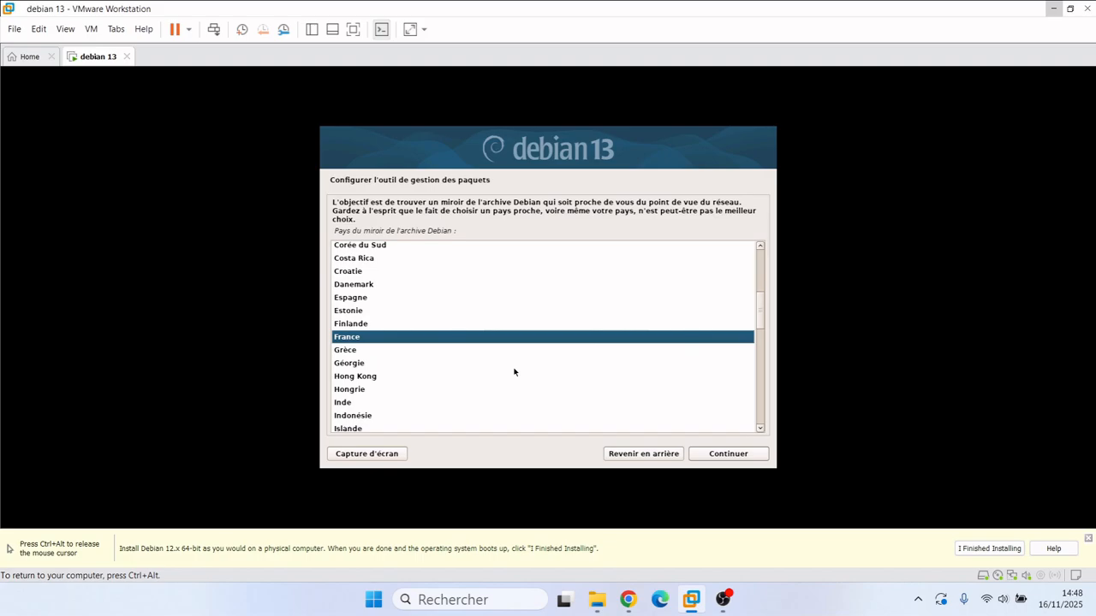
click(728, 454)
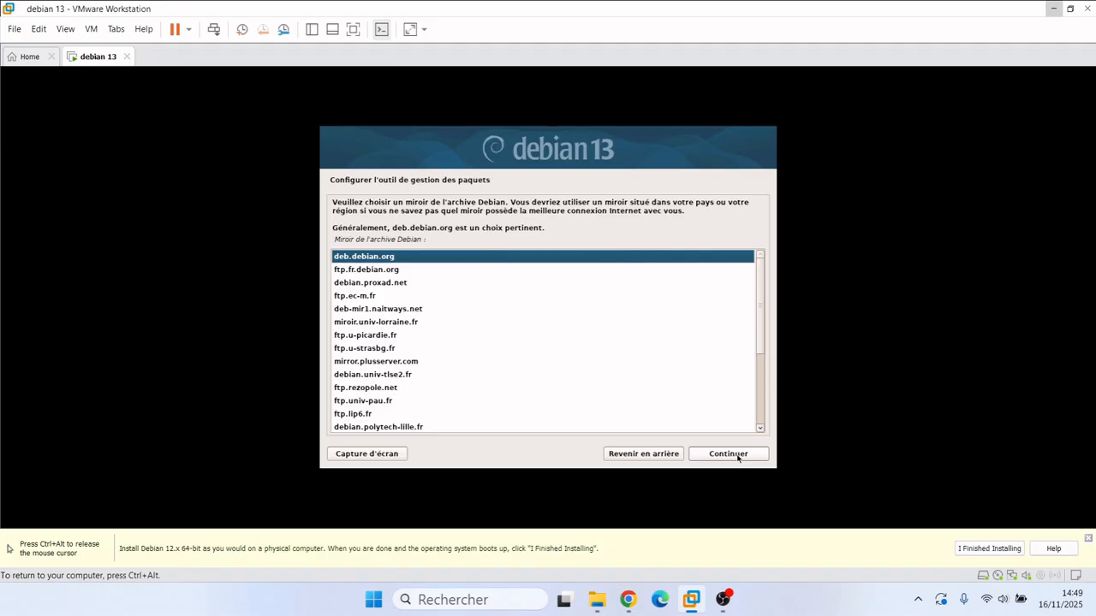
click(729, 454)
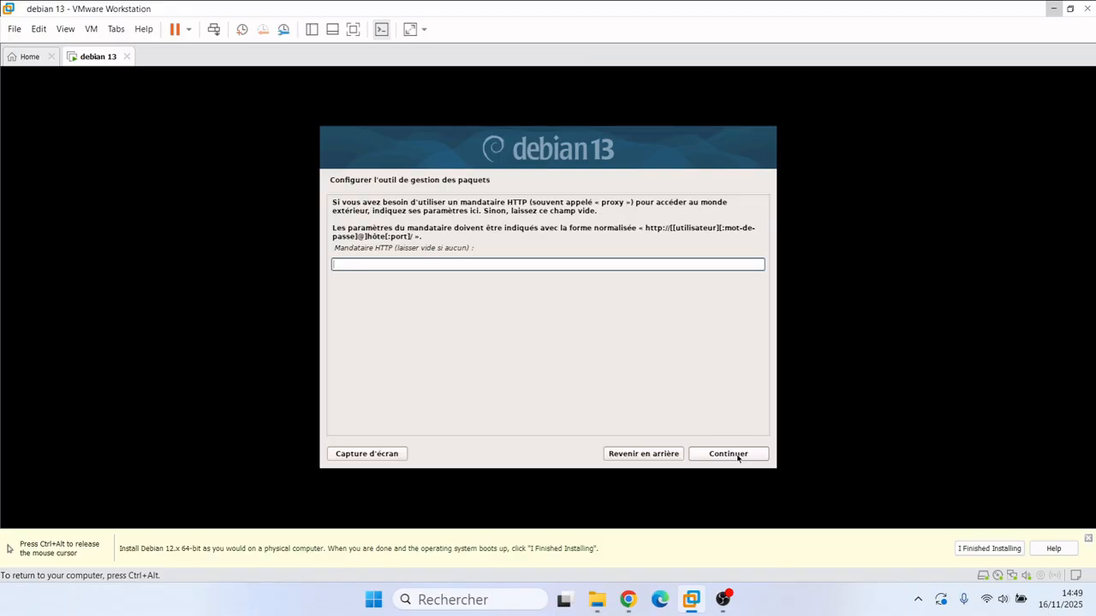
click(737, 455)
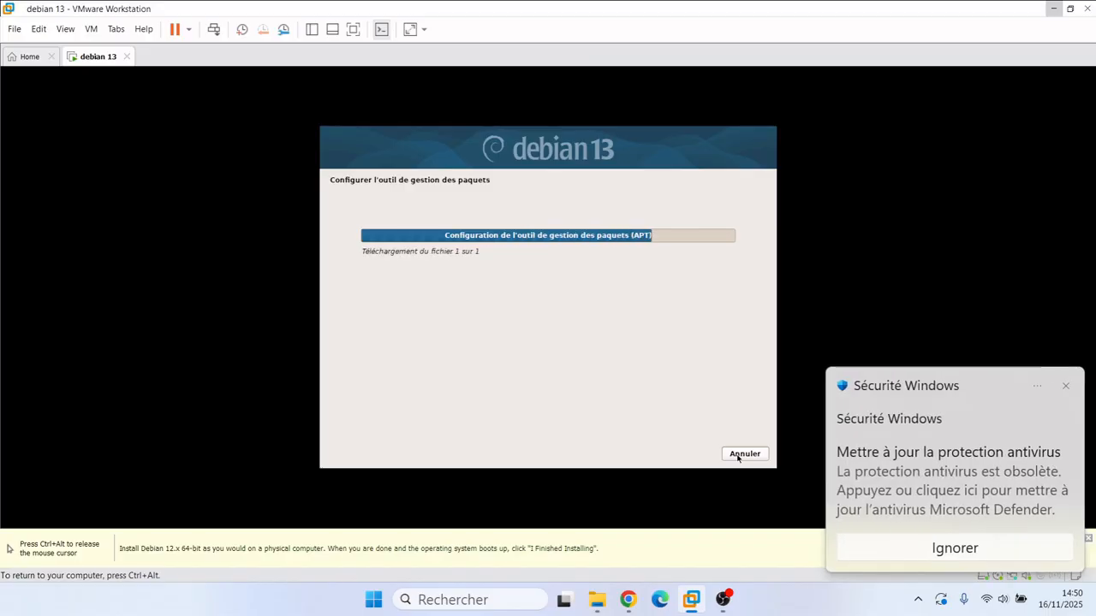
Step: Close the Windows Security antivirus notification toast
click(1065, 387)
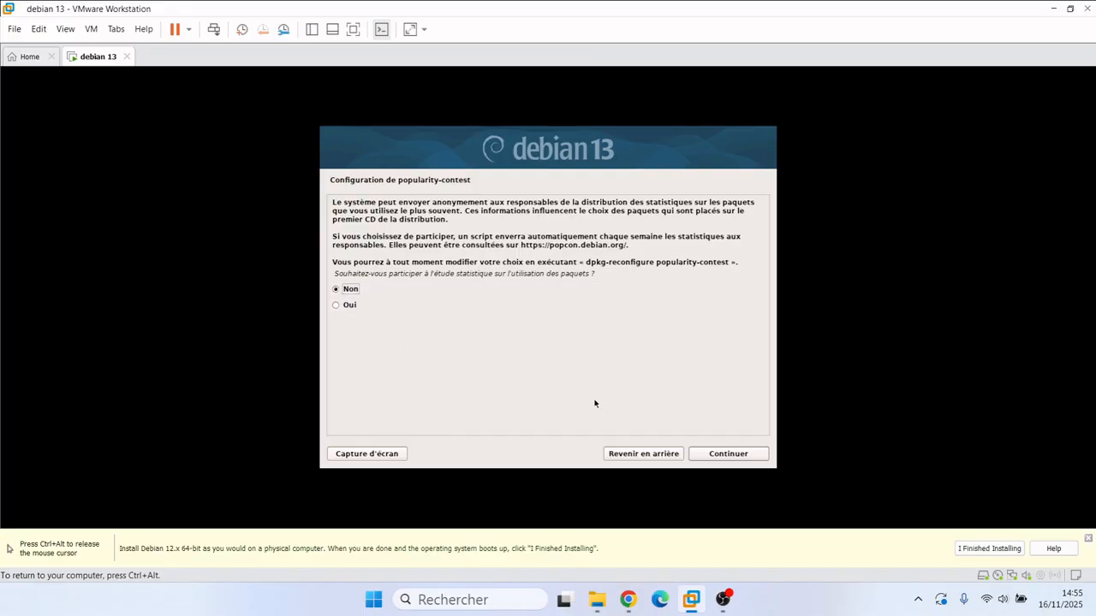
Step: Keep 'Non' for the popularity-contest survey and continue
click(712, 454)
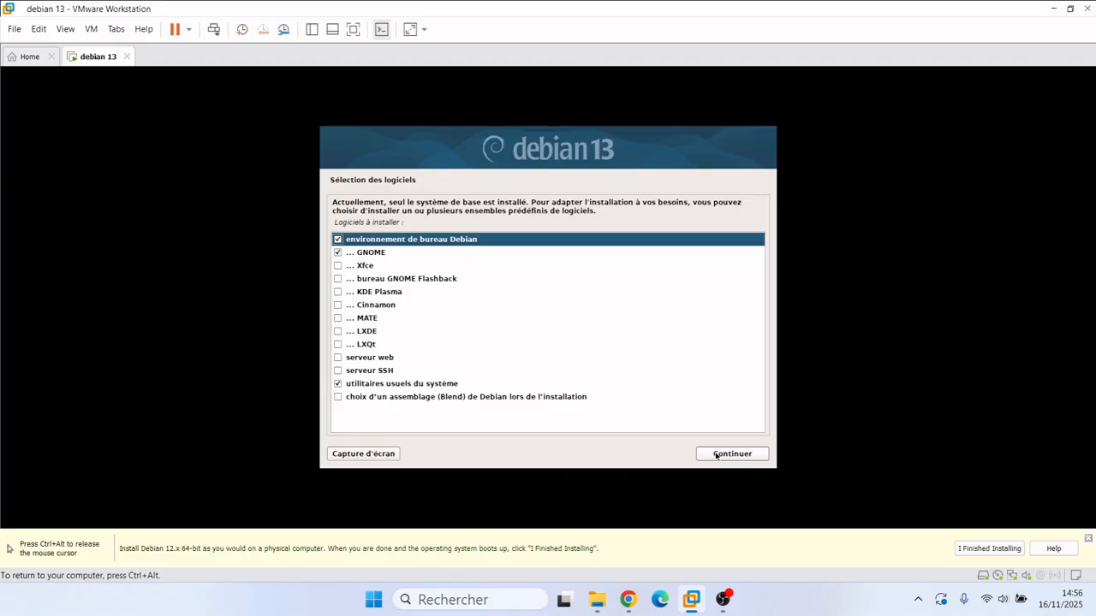
Step: Tick Xfce and untick GNOME in software selection, then start the installation
key(Down)
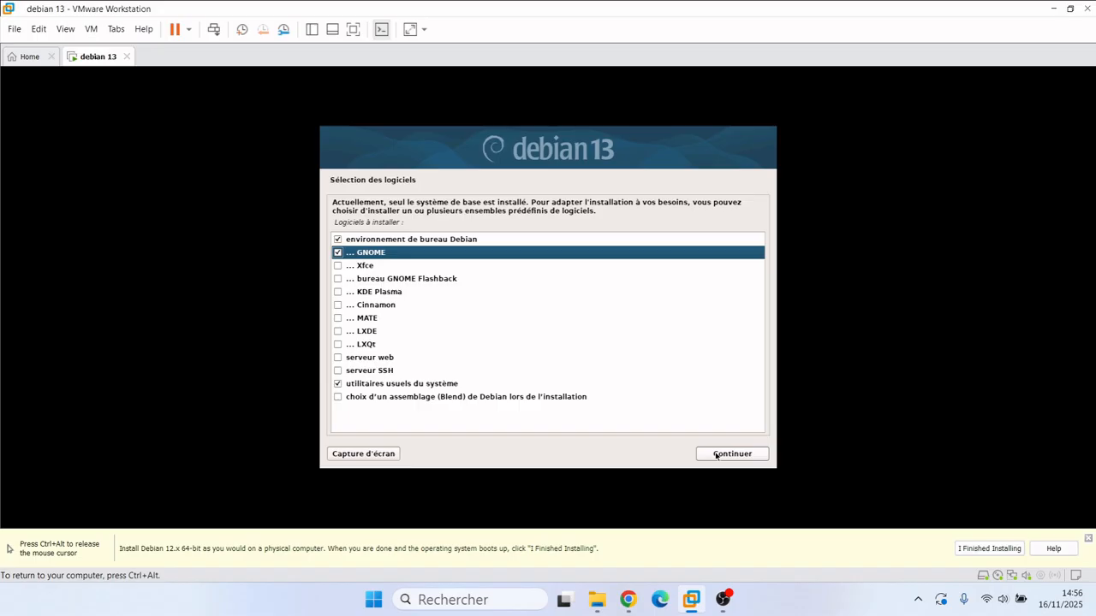
key(Down)
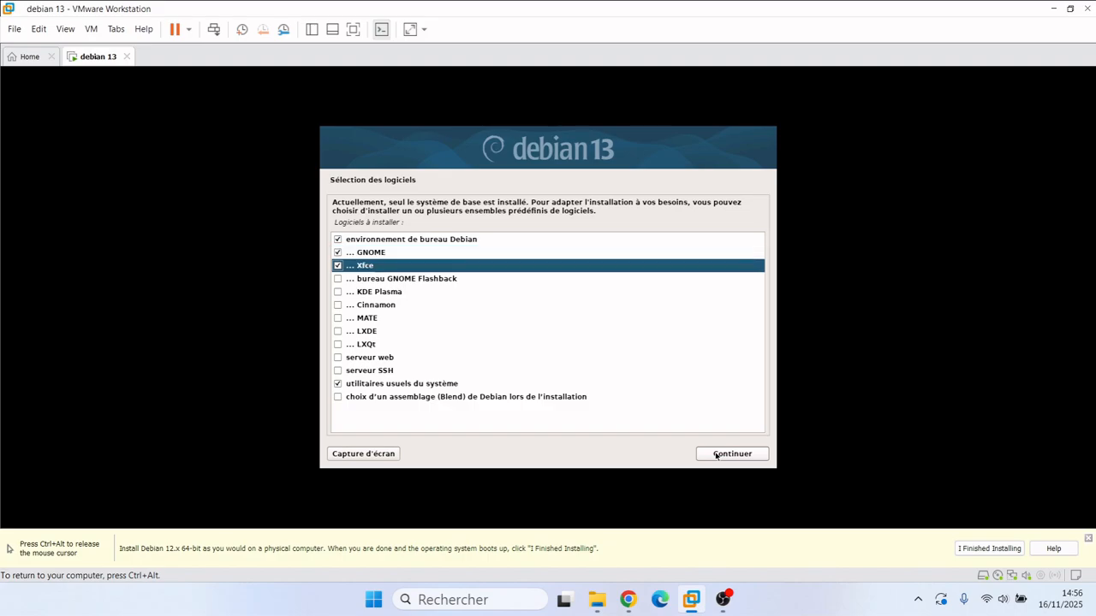
key(Up)
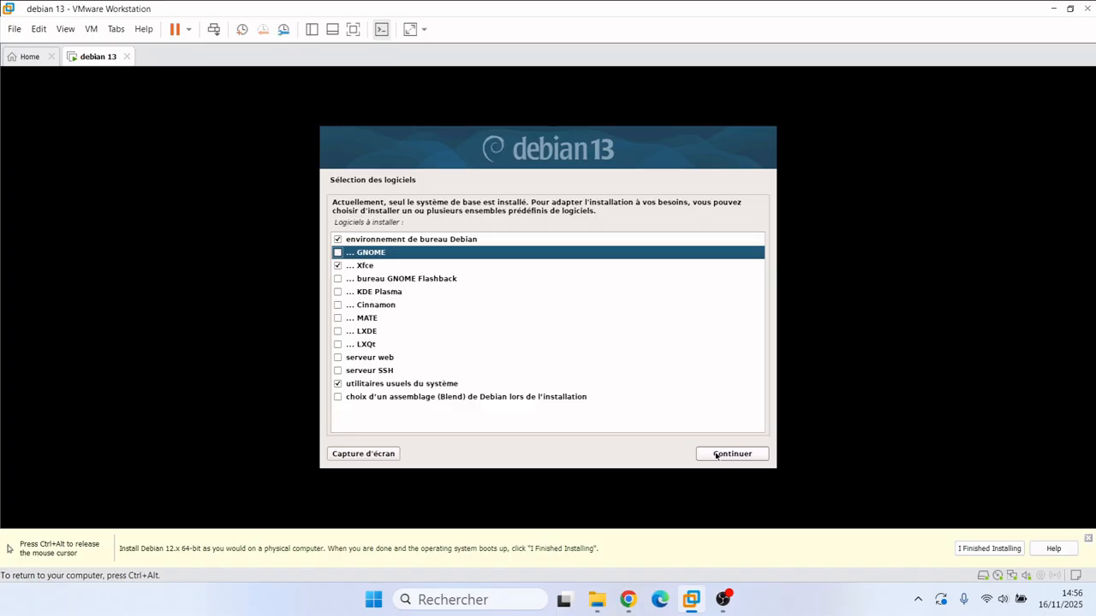
key(Down)
key(Down)
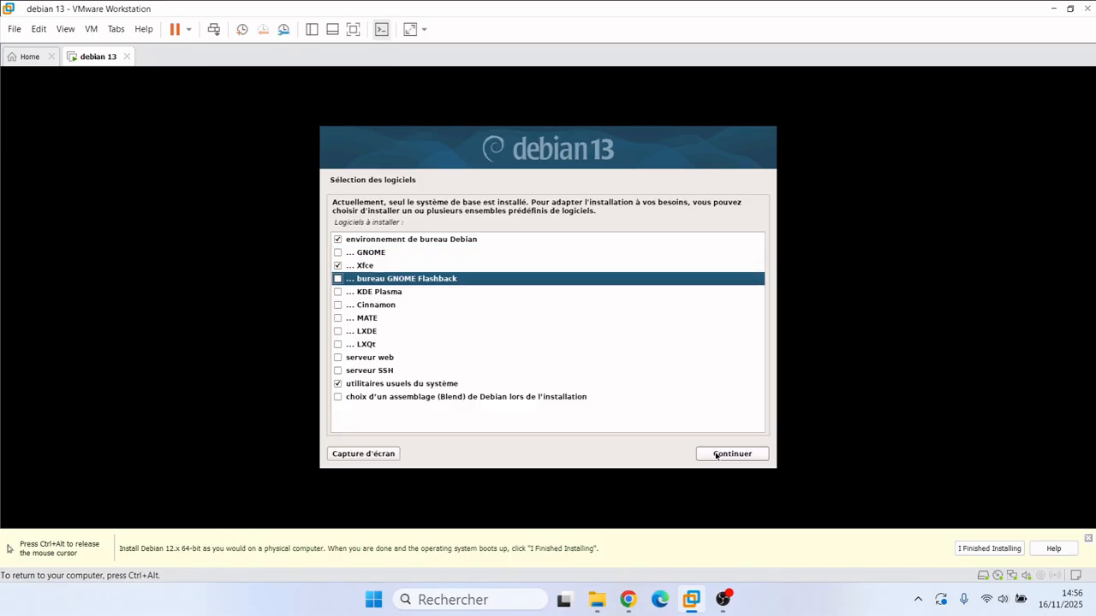
key(Down)
key(Down)
key(Down)
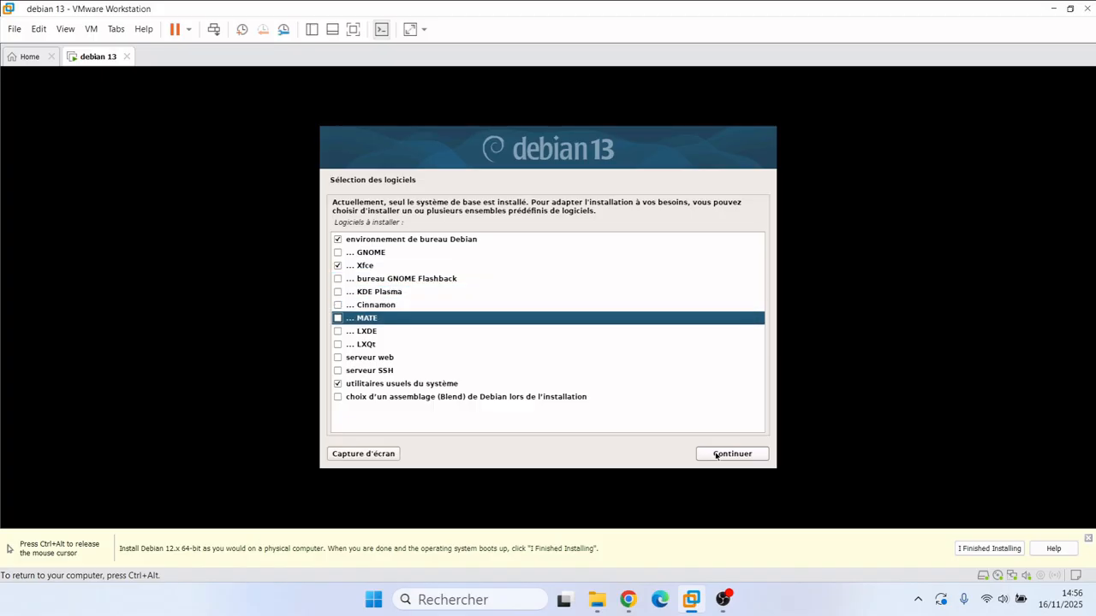
click(715, 454)
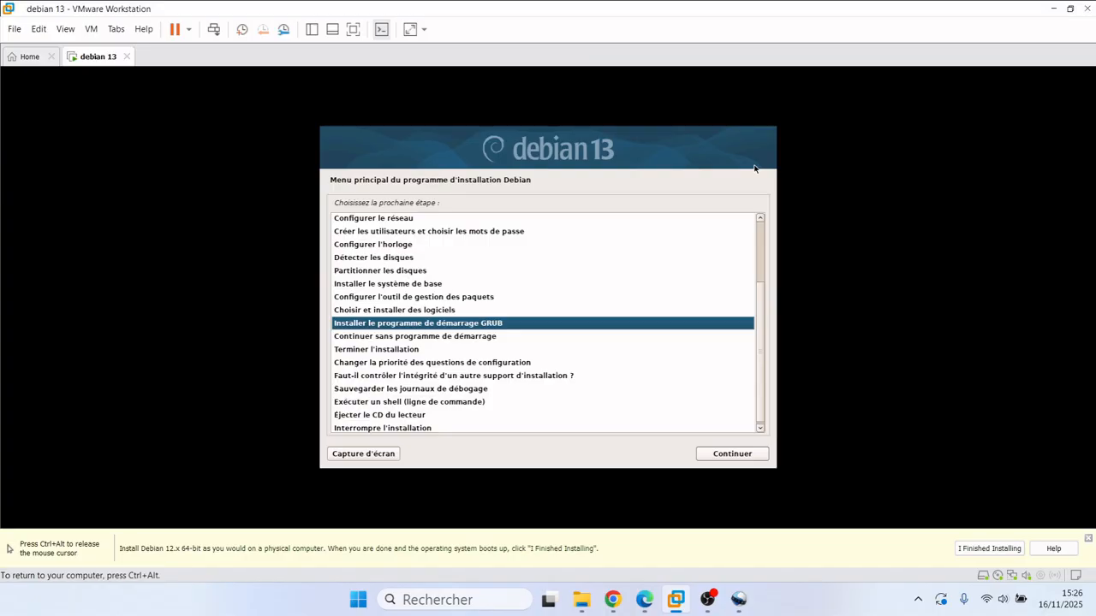
Step: Install the GRUB boot loader on /dev/sda
click(733, 455)
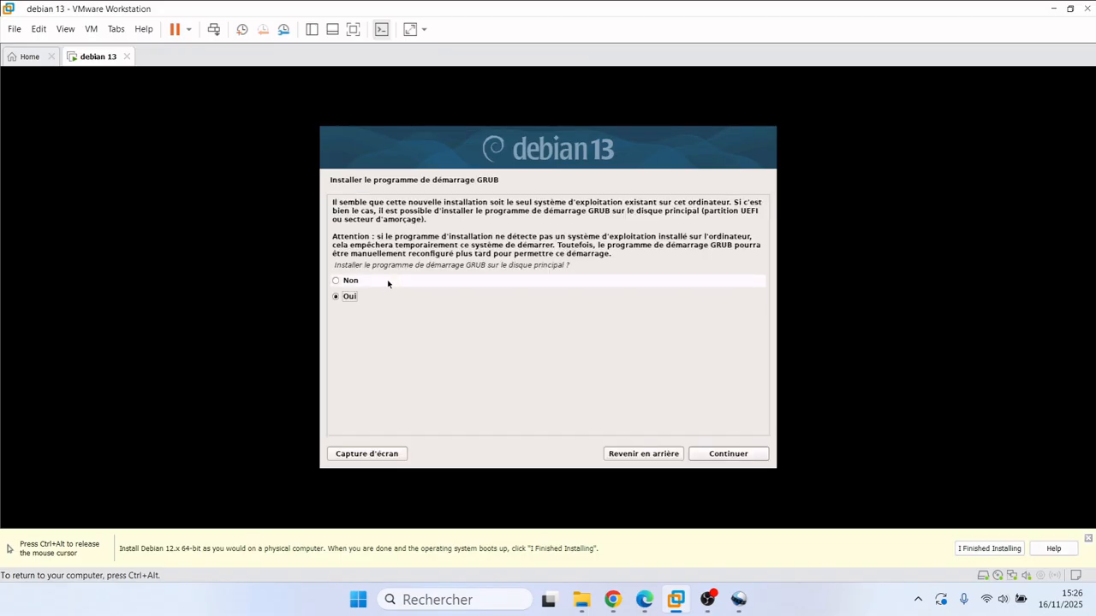
click(728, 456)
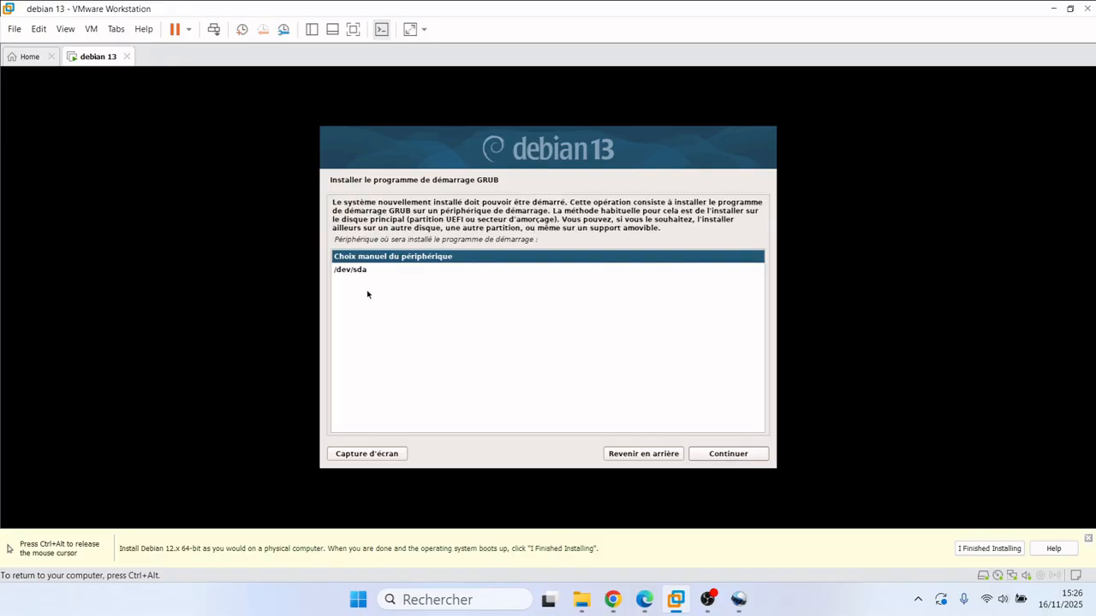
click(343, 270)
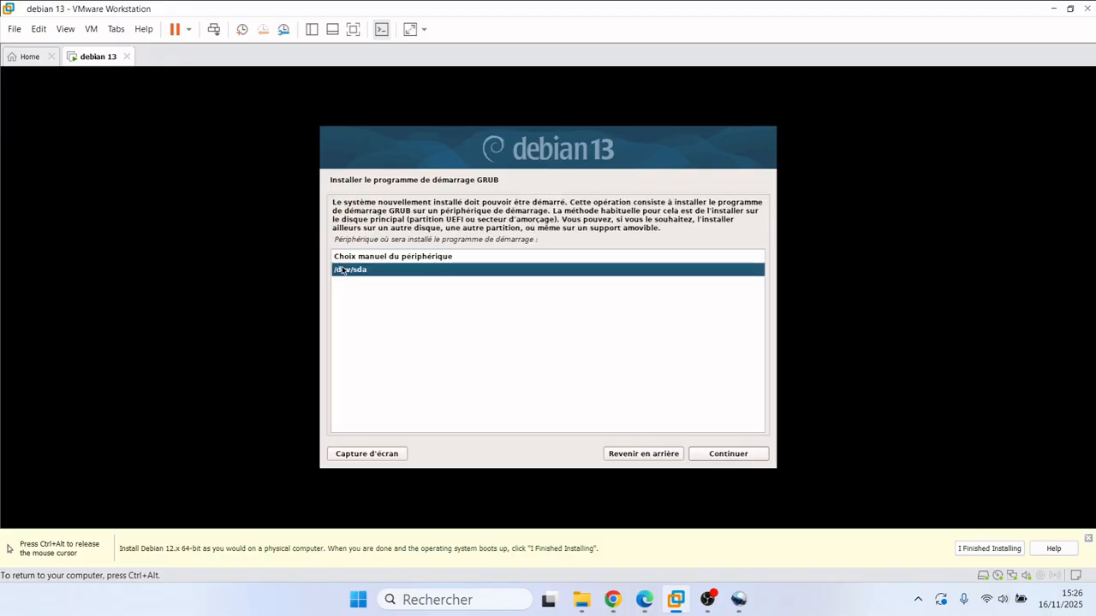
click(732, 462)
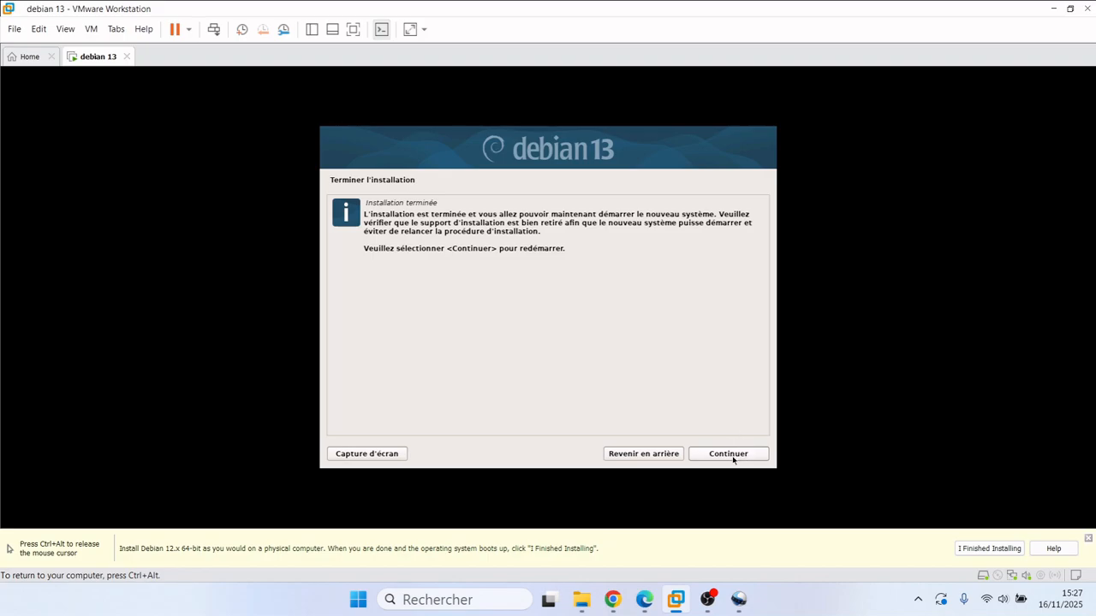
Step: Confirm 'Installation terminée' and reboot into the new Debian system
click(732, 454)
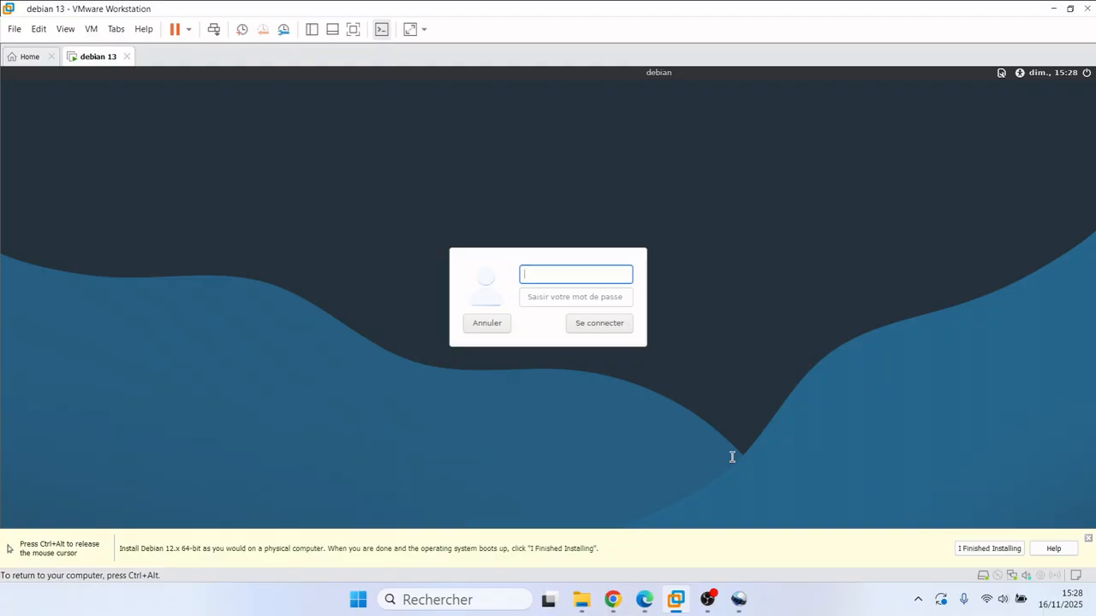
Step: Log in as 'student' with the account password
text(student)
key(Tab)
text(••)
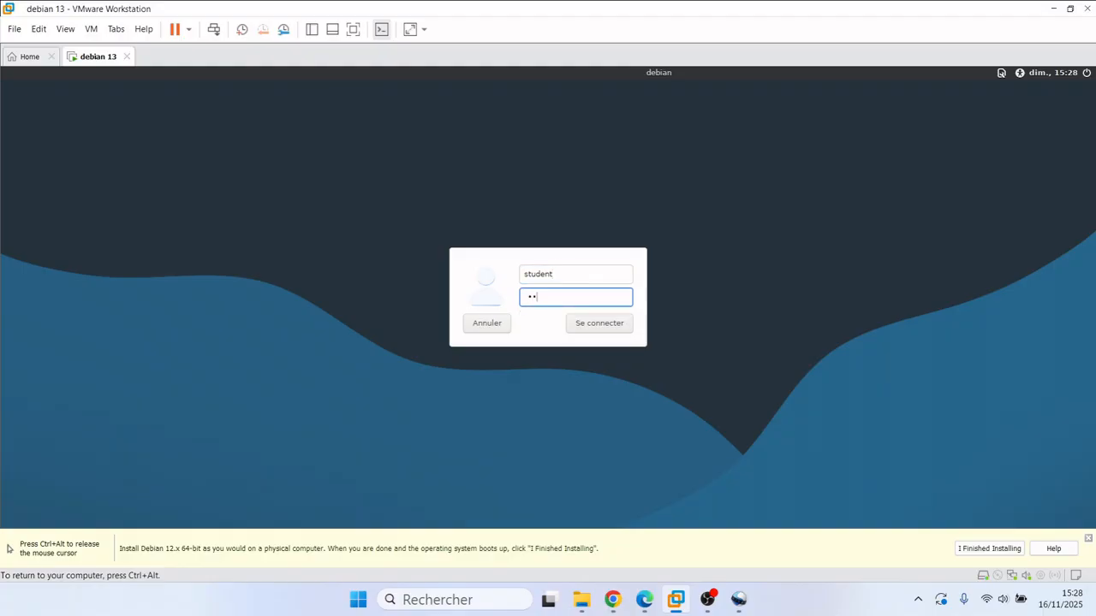
text(••••••••••)
click(596, 332)
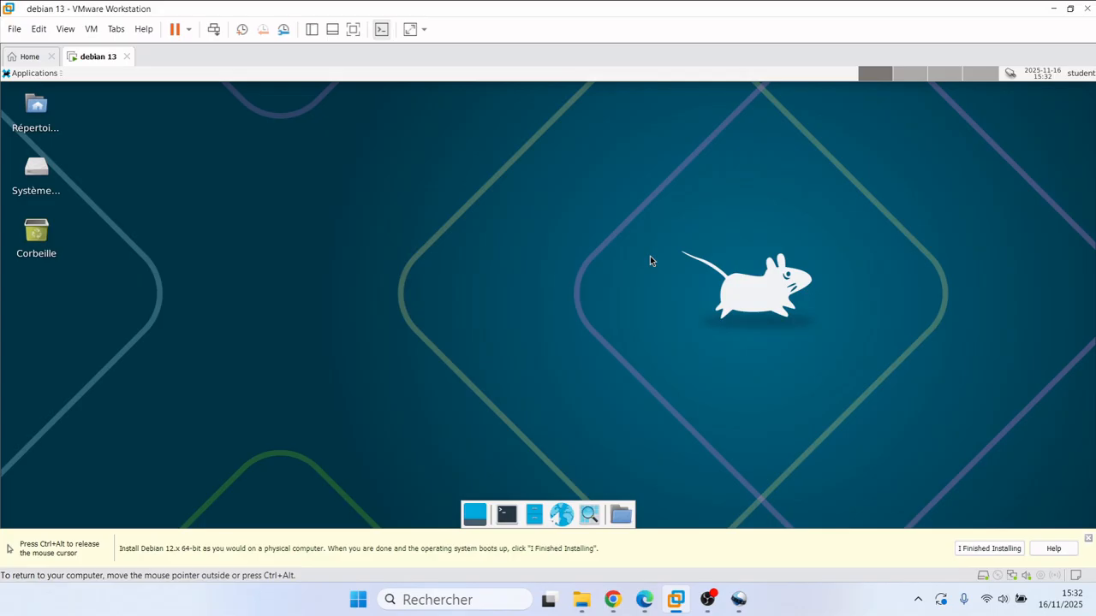
Step: Dismiss the VMware install reminder by marking the Debian guest installation as finished
click(970, 550)
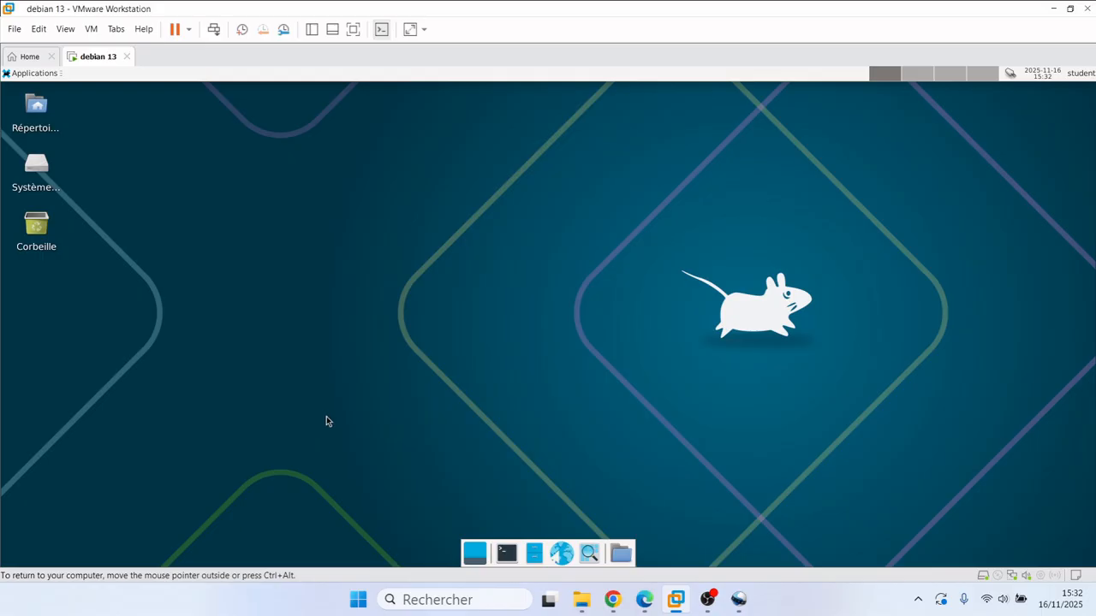
Step: Open the Xfce desktop settings on the Desktop Icons tab and move the window aside
right_click(428, 303)
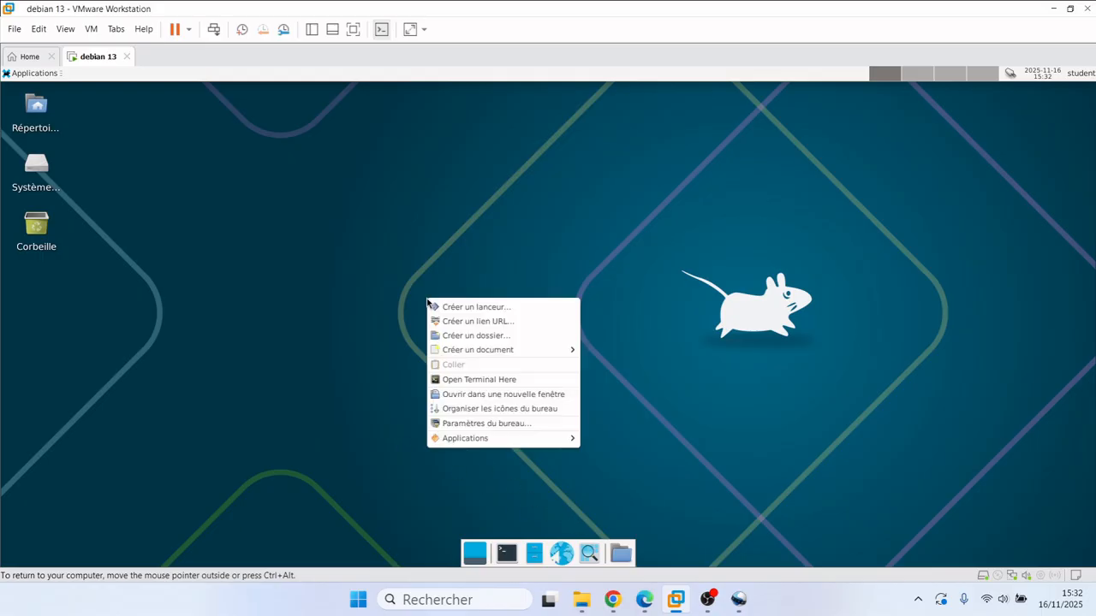
click(508, 425)
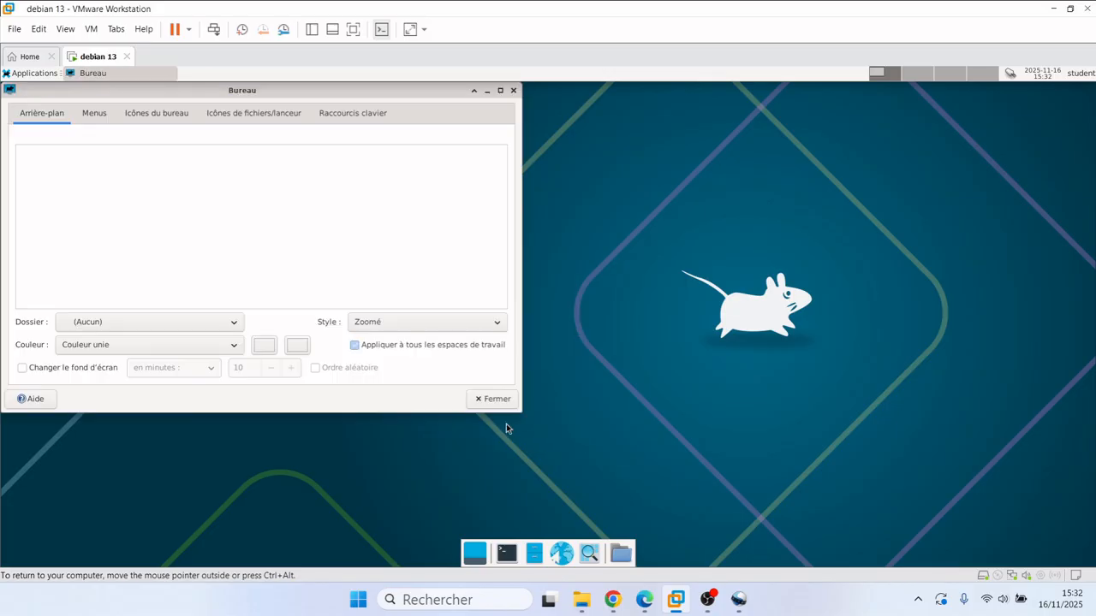
click(93, 119)
click(136, 114)
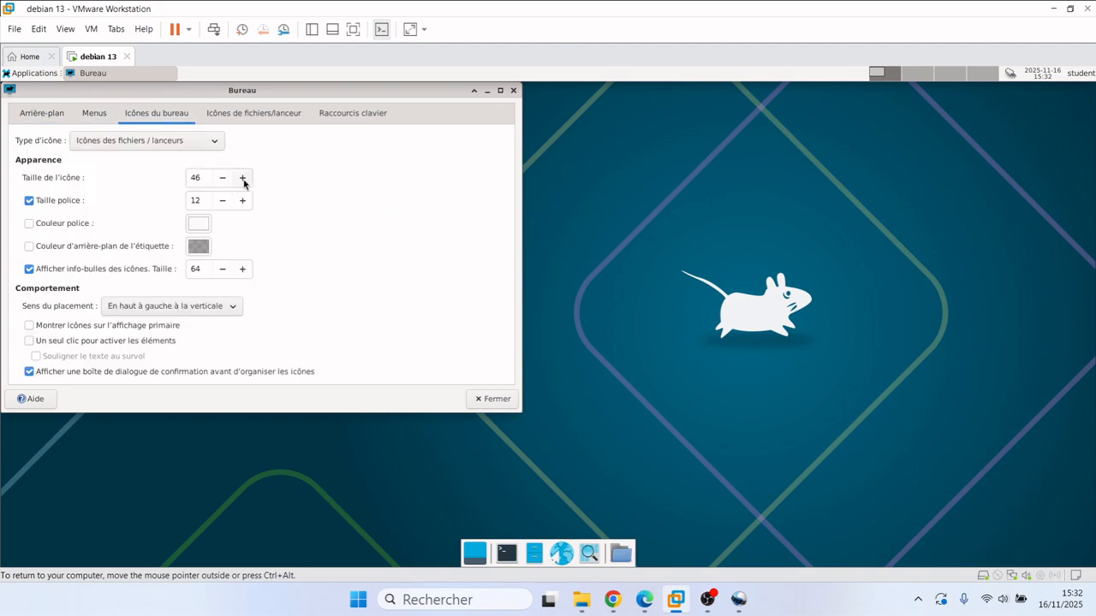
drag(333, 93, 540, 167)
Step: Set the desktop icon size to 70 and label font size to 10, then close
click(451, 252)
click(451, 253)
click(451, 253)
click(451, 252)
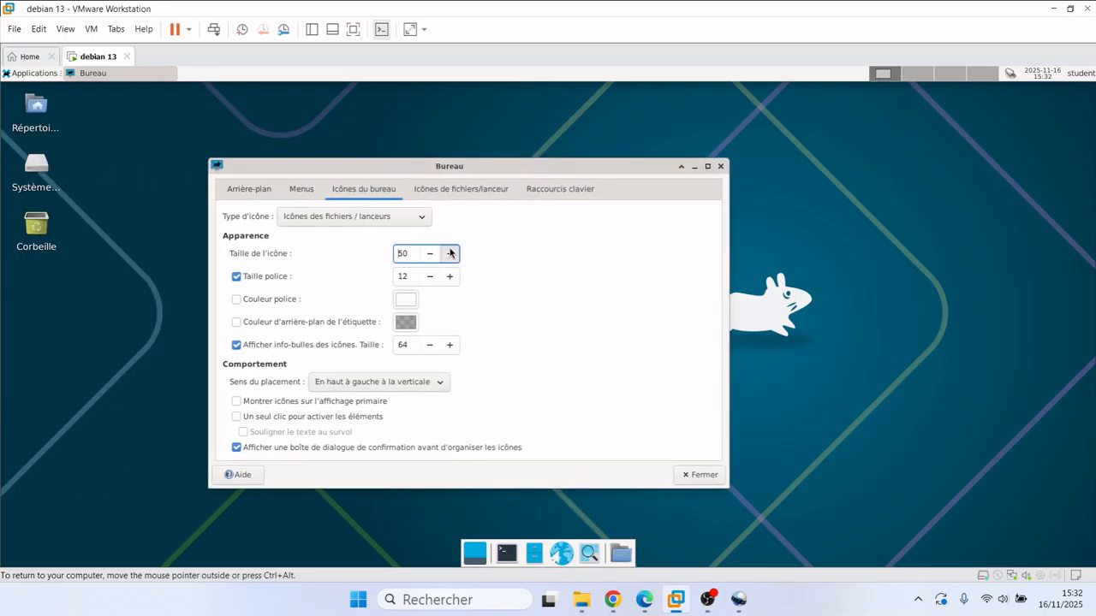
click(452, 252)
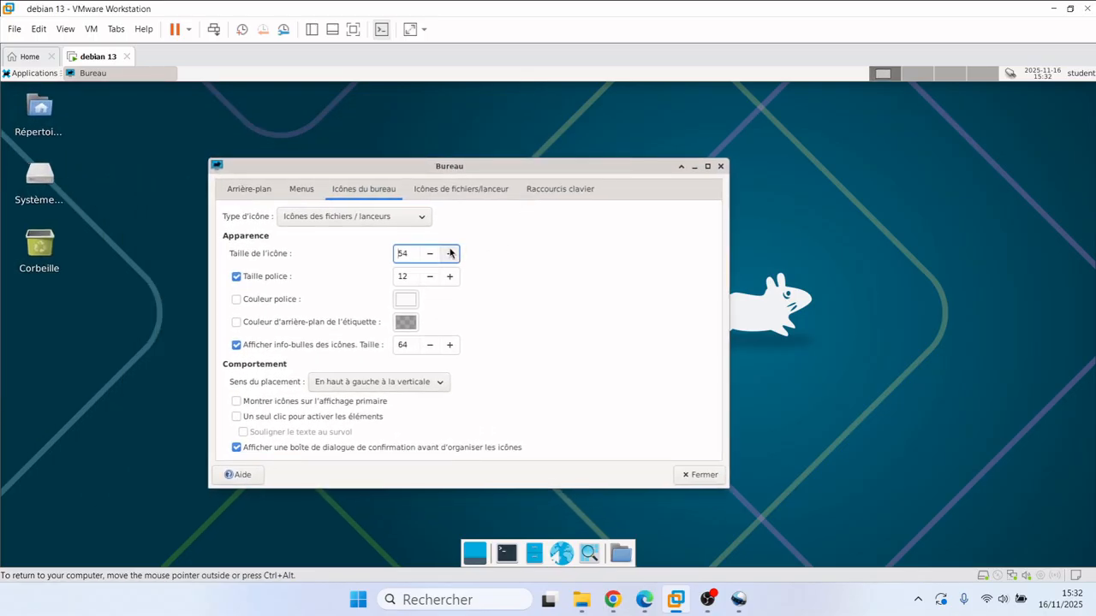
click(451, 253)
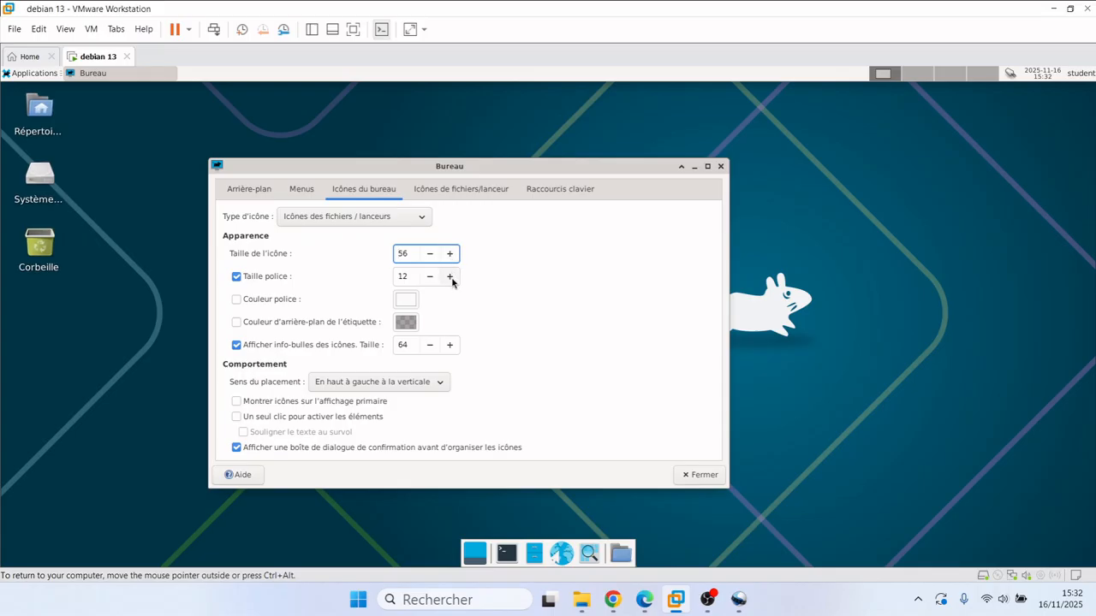
click(450, 277)
click(451, 277)
click(451, 253)
click(451, 252)
click(451, 253)
click(451, 253)
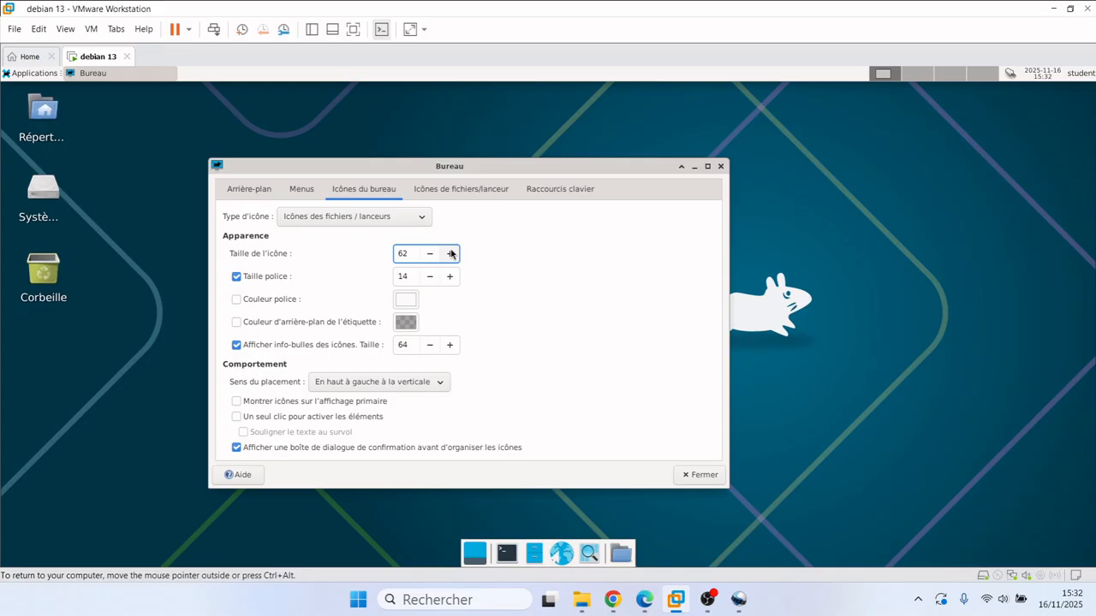
click(451, 253)
click(451, 253)
click(451, 253)
click(451, 253)
click(451, 253)
click(451, 253)
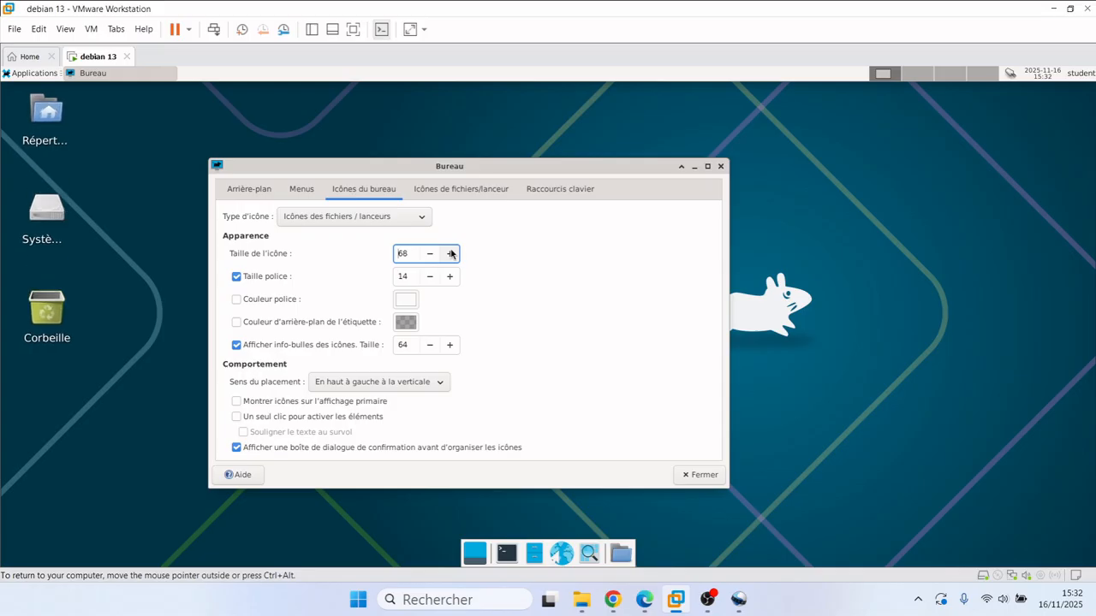
click(451, 253)
click(451, 253)
click(428, 277)
click(428, 276)
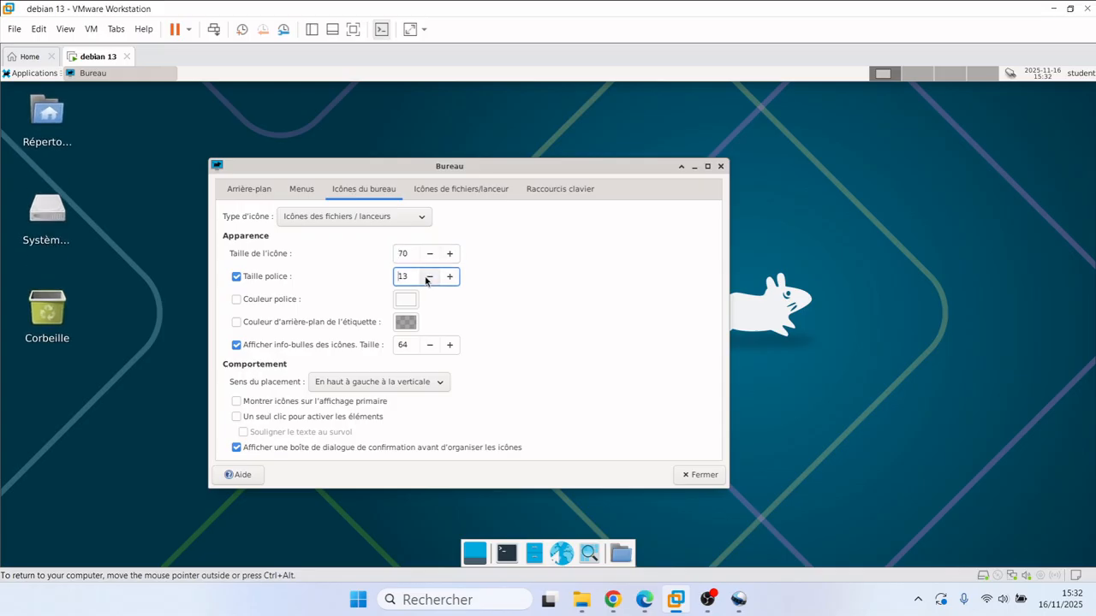
click(428, 276)
click(428, 277)
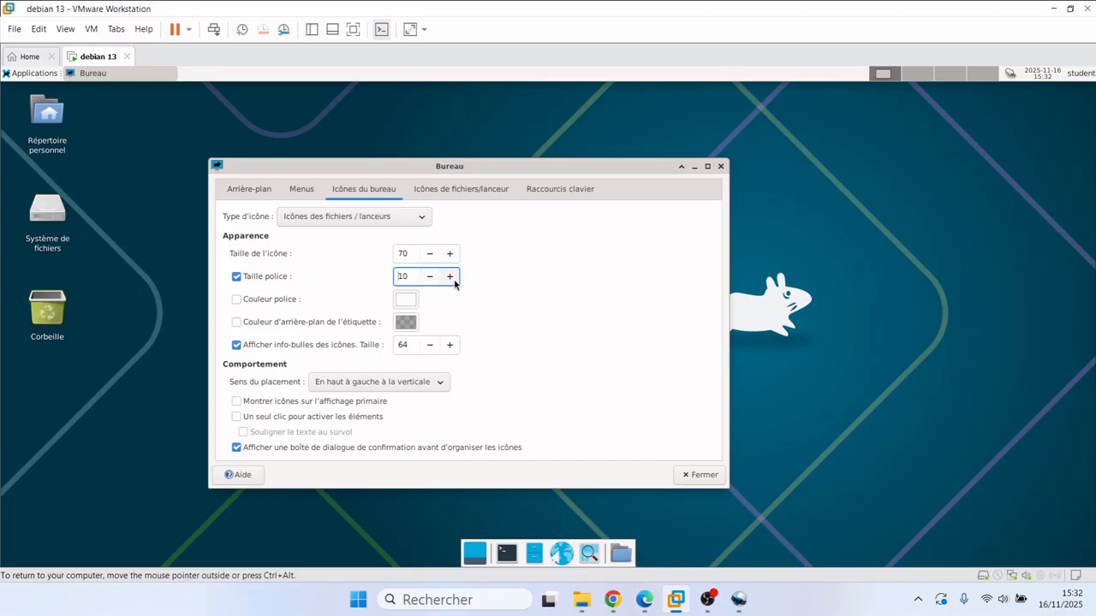
click(697, 475)
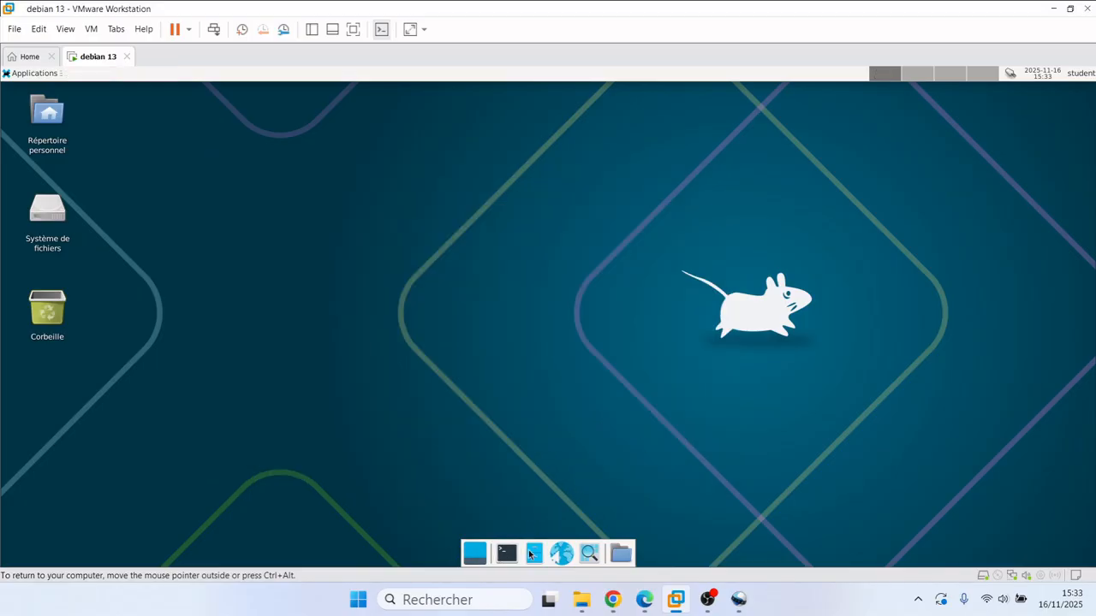
Step: Open the dock panel's preferences from its context menu
right_click(607, 546)
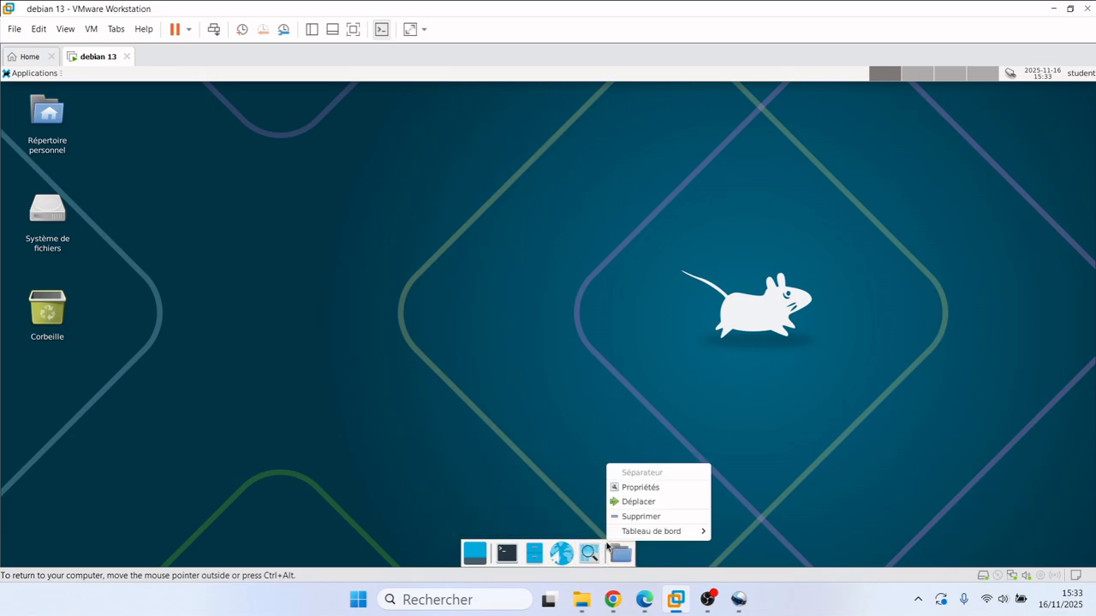
click(629, 488)
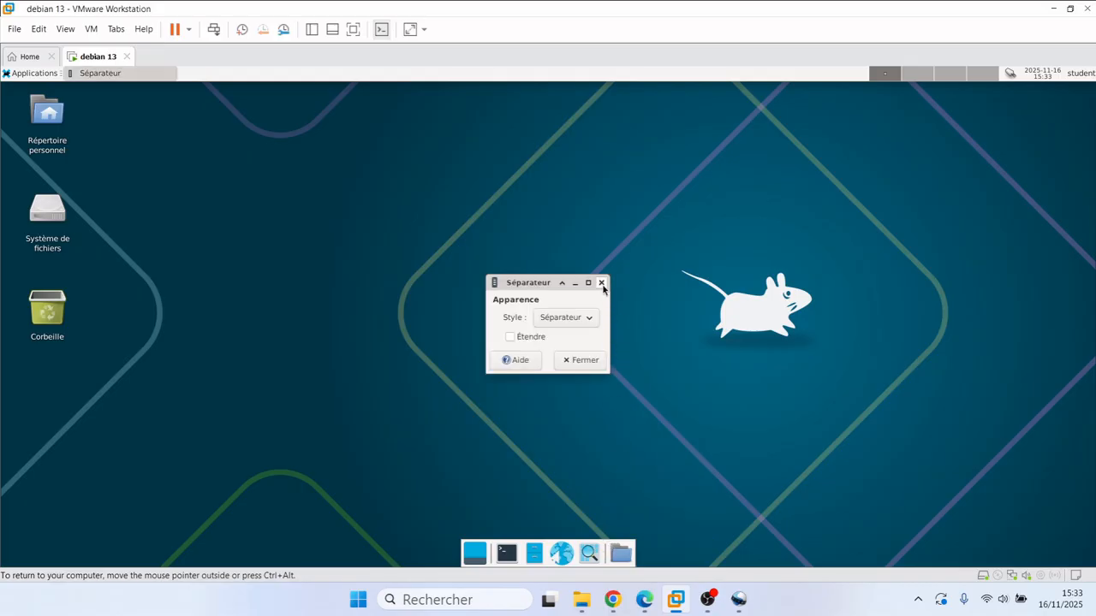
click(603, 357)
right_click(606, 549)
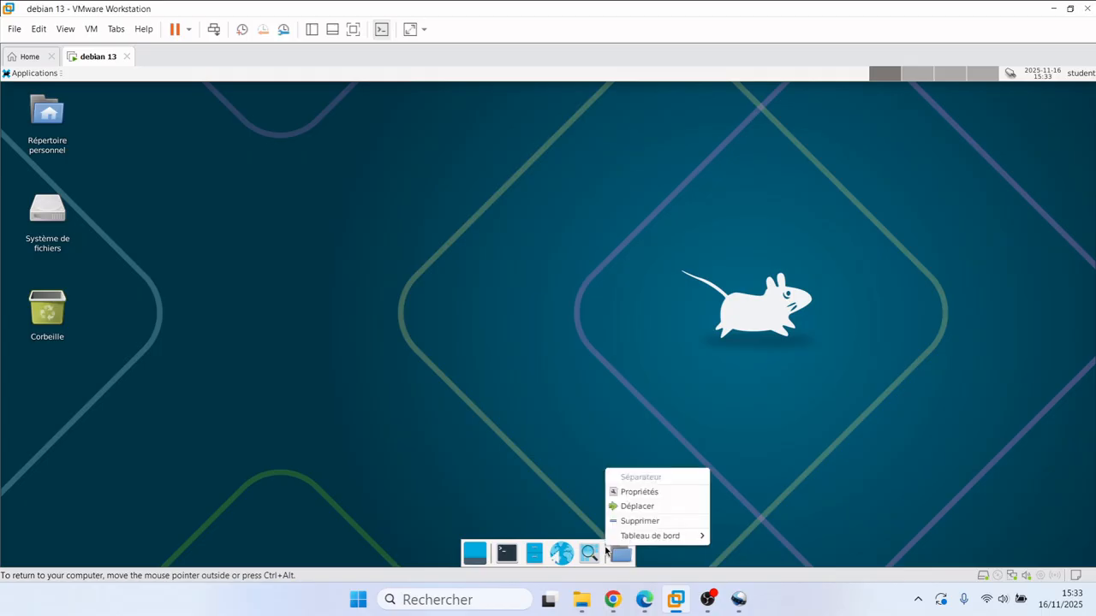
mouse_move(626, 541)
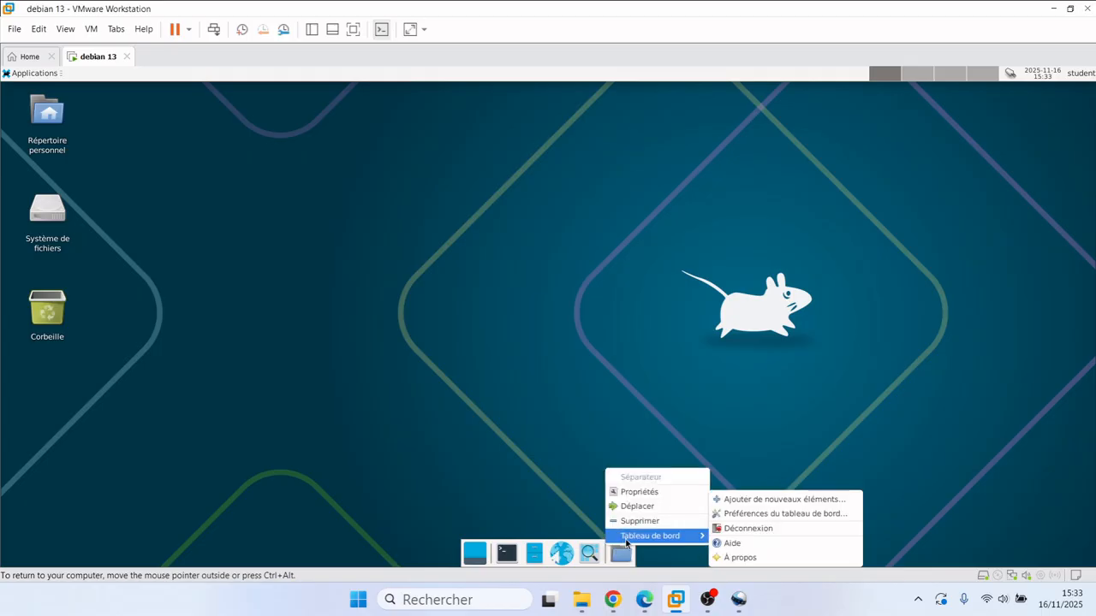
click(756, 515)
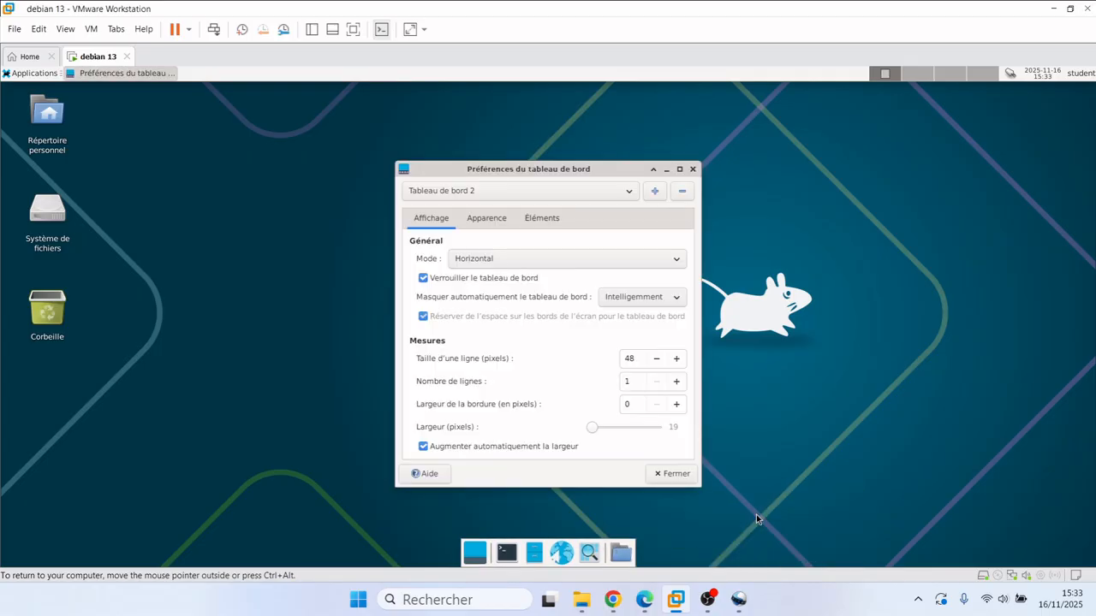
Step: Raise the dock's row size to 82 pixels and close the panel preferences
click(676, 359)
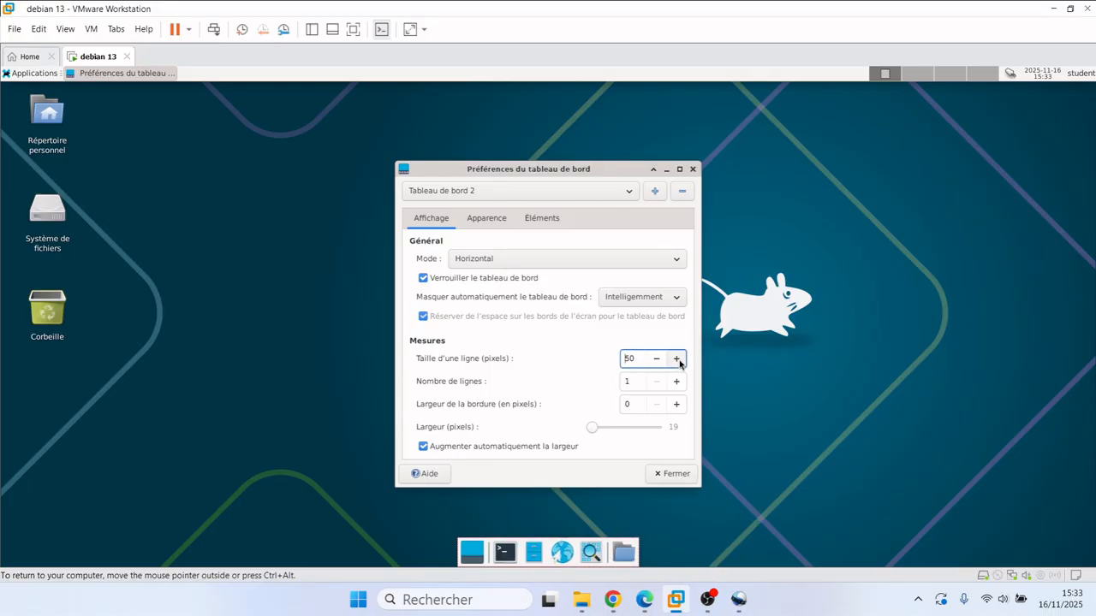
click(677, 359)
click(676, 359)
click(676, 358)
click(676, 358)
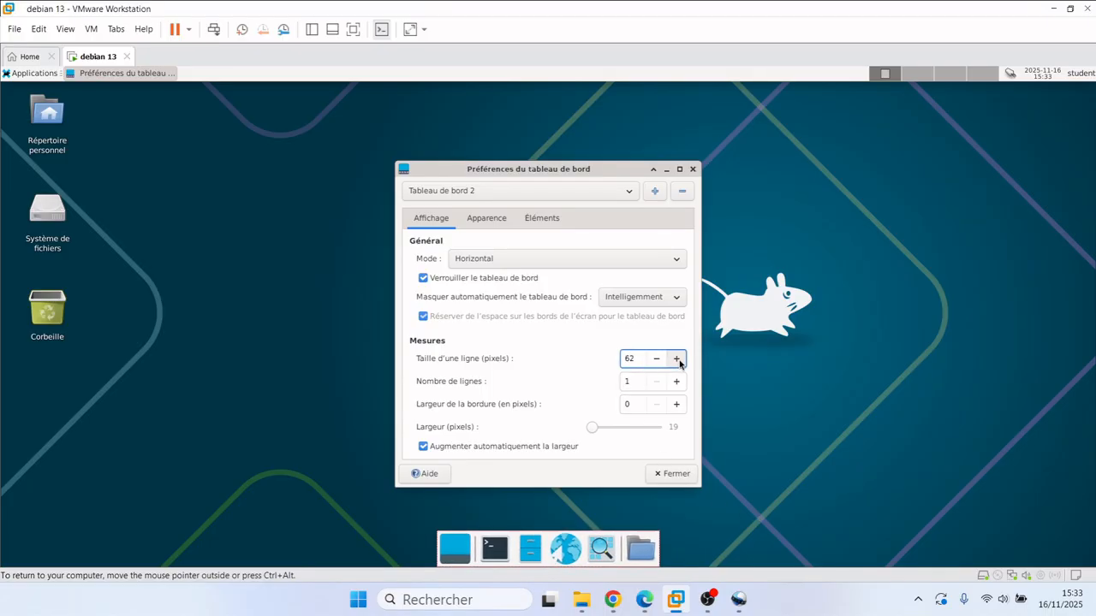
click(676, 358)
click(677, 359)
click(676, 359)
click(676, 359)
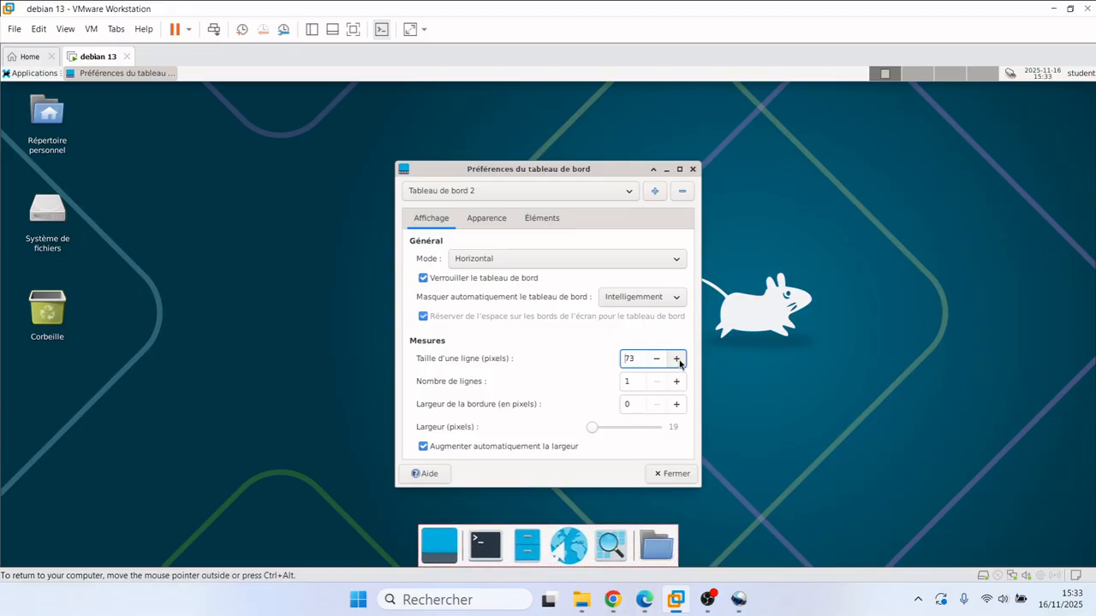
click(676, 359)
click(676, 359)
click(676, 358)
click(676, 359)
click(676, 358)
click(679, 361)
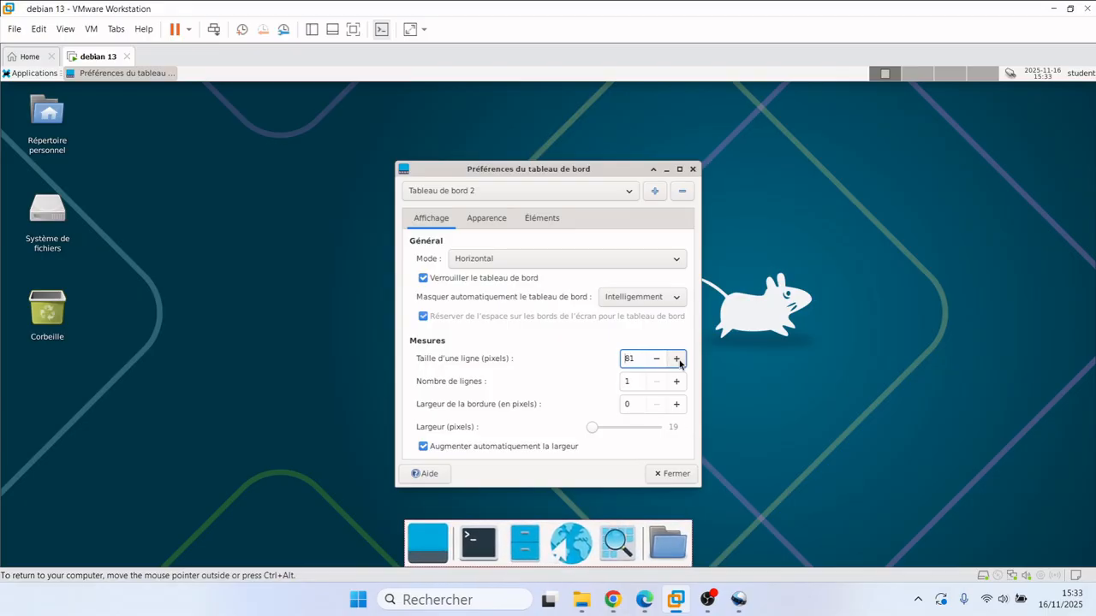
click(679, 360)
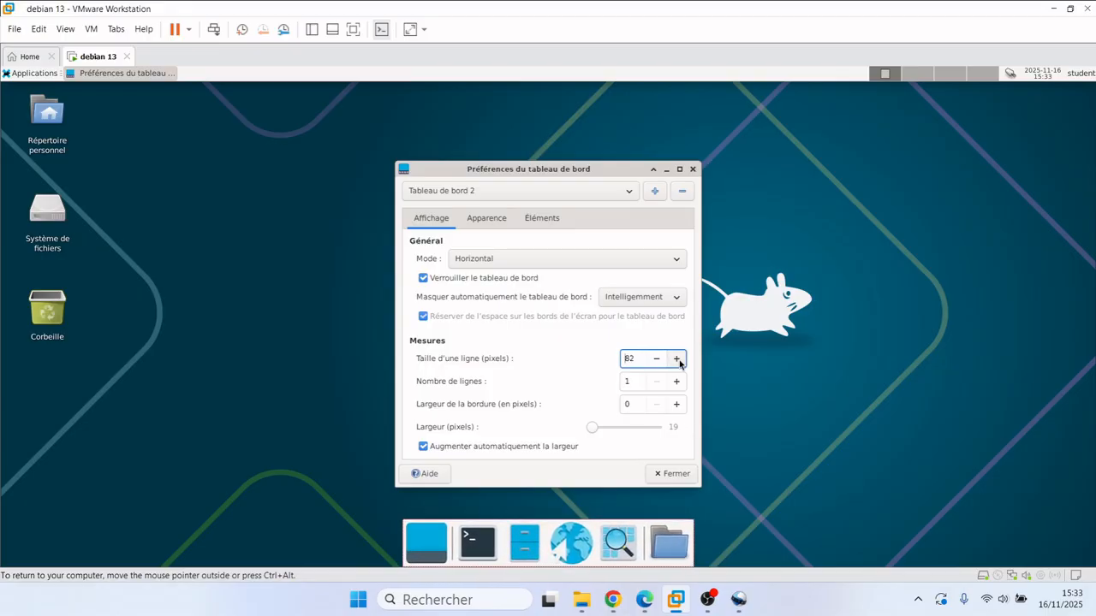
click(673, 474)
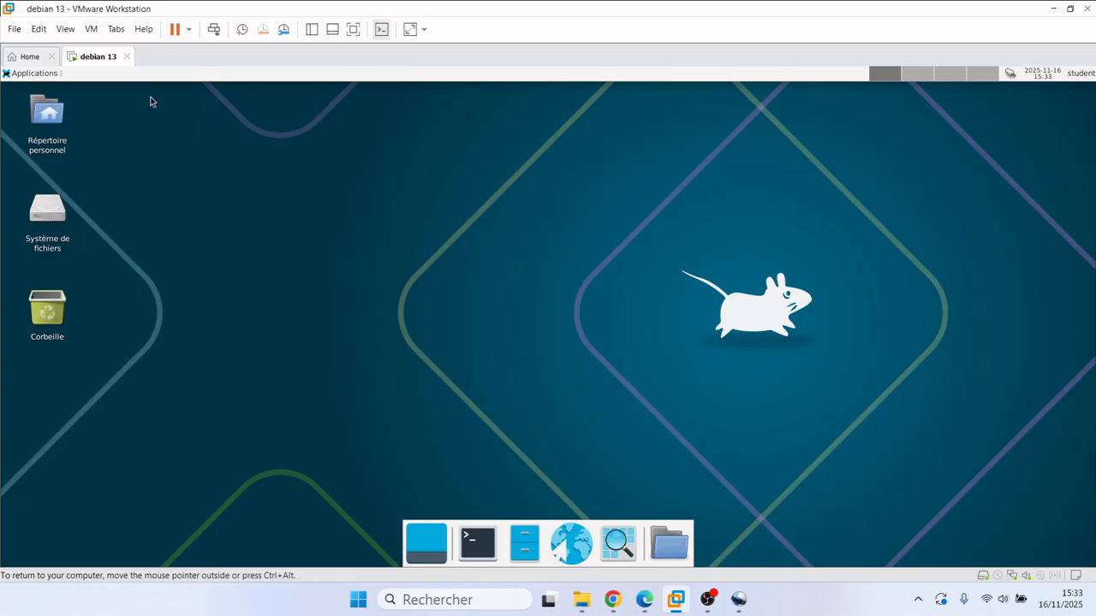
click(95, 31)
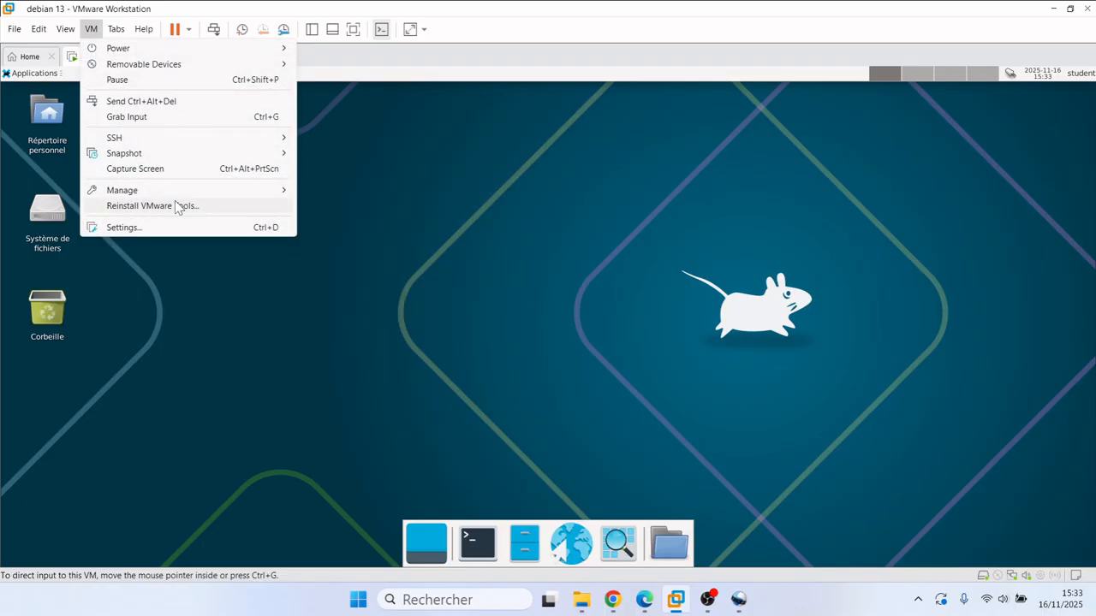
click(376, 211)
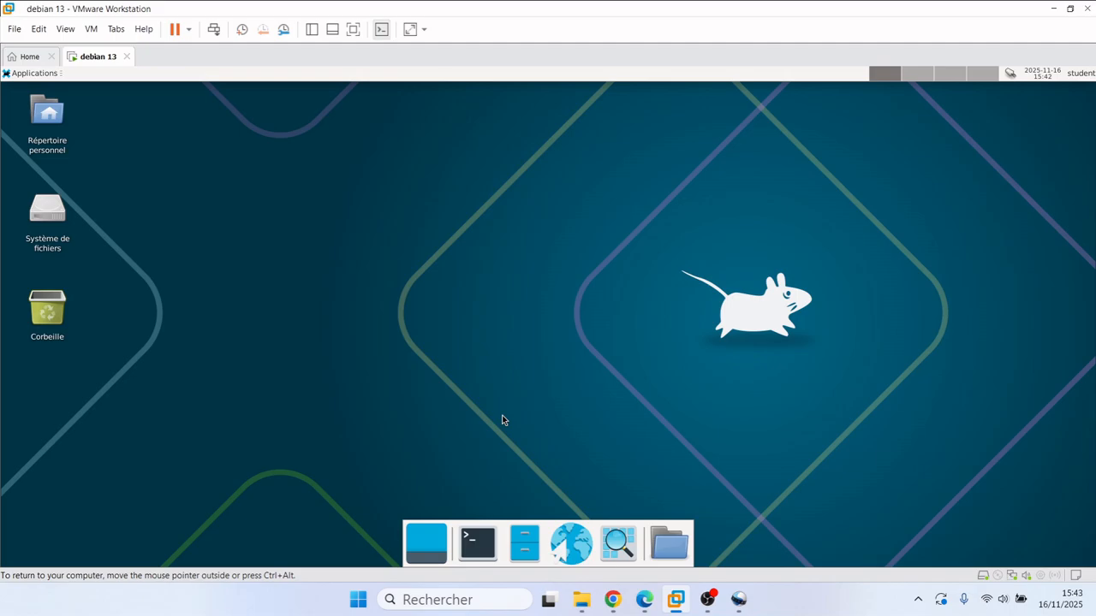
click(484, 548)
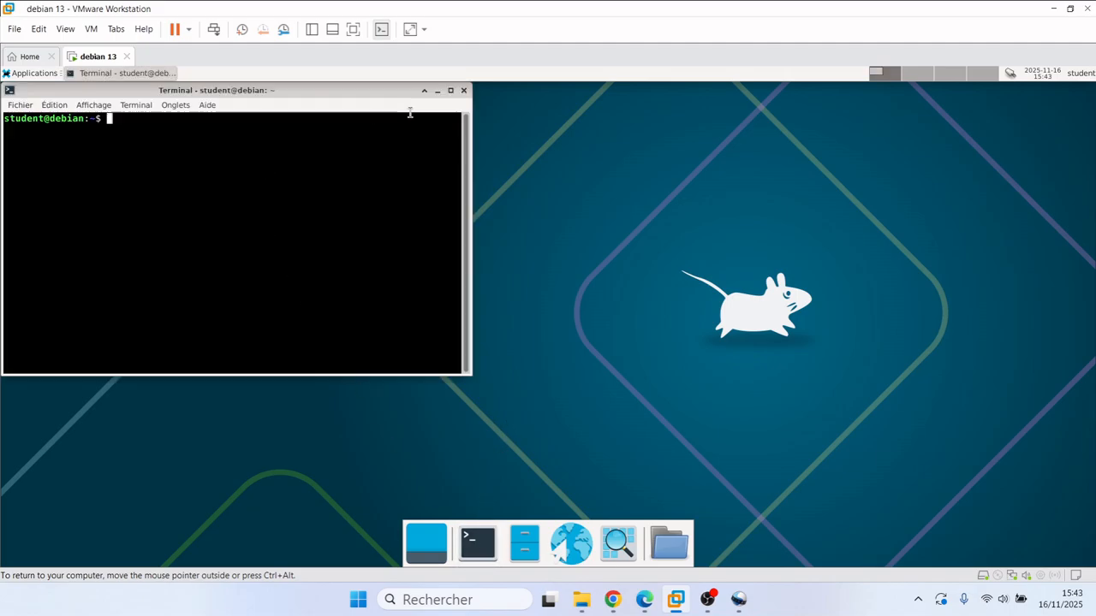
Step: Maximize the terminal and enlarge its text with Ctrl++
click(450, 90)
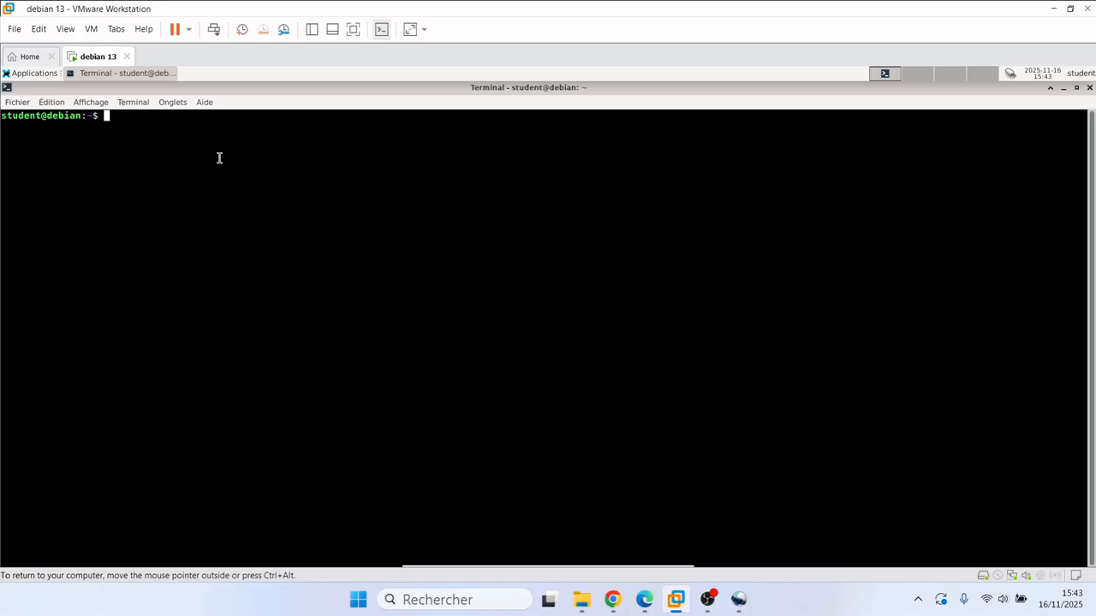
key(ctrl+plus)
key(ctrl+plus)
key(ctrl+plus)
key(ctrl+plus)
key(ctrl+plus)
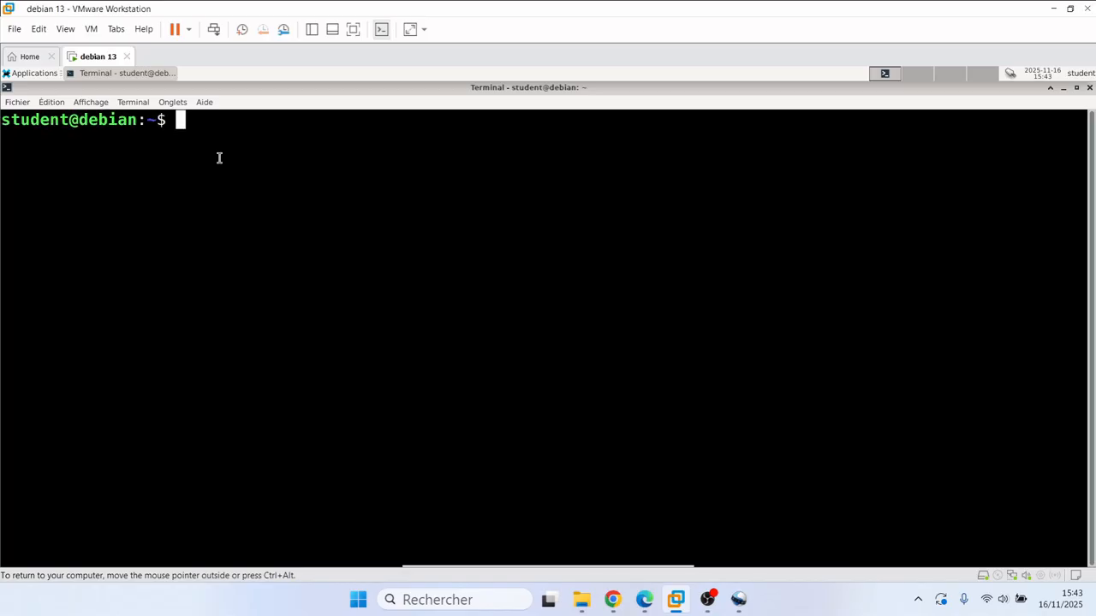
key(ctrl+plus)
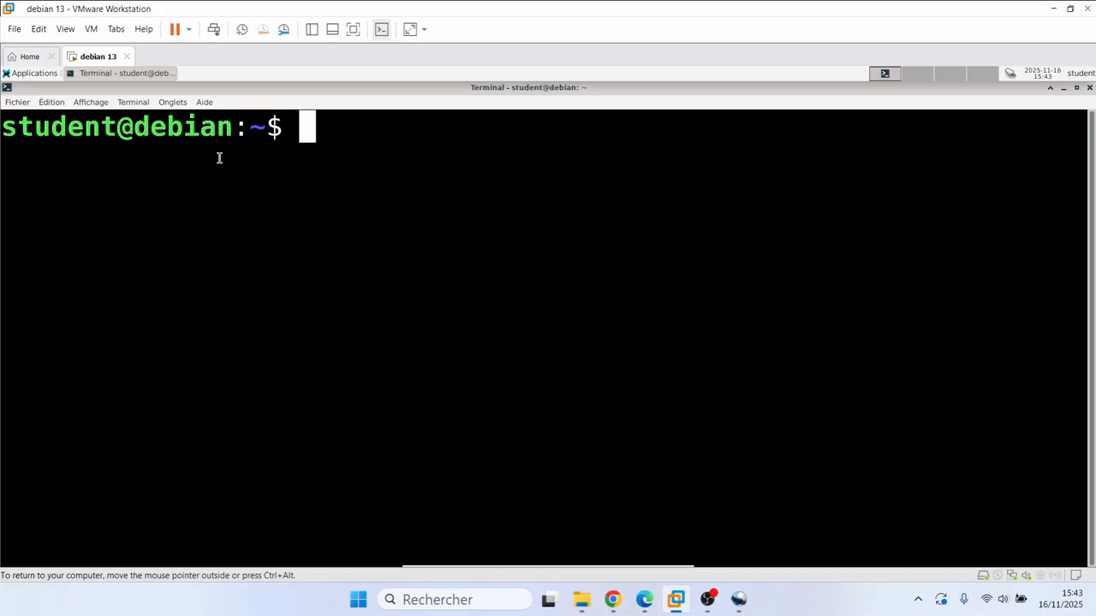
key(ctrl+minus)
key(ctrl+minus)
key(ctrl+minus)
key(ctrl+minus)
key(ctrl+minus)
key(ctrl+minus)
key(ctrl+minus)
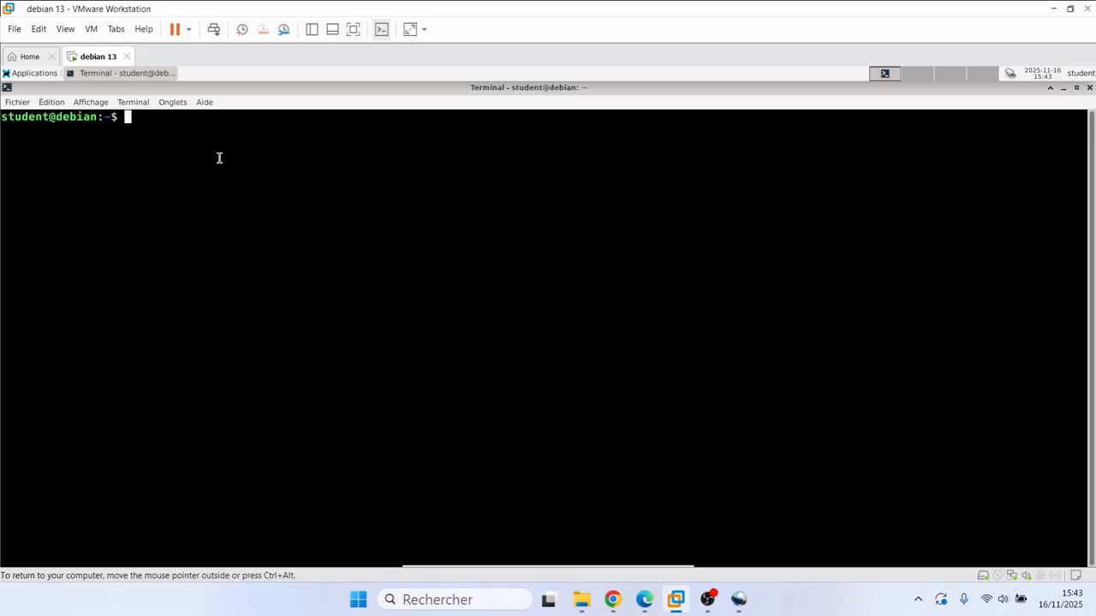
key(ctrl+plus)
key(ctrl+plus)
key(ctrl+plus)
key(ctrl+plus)
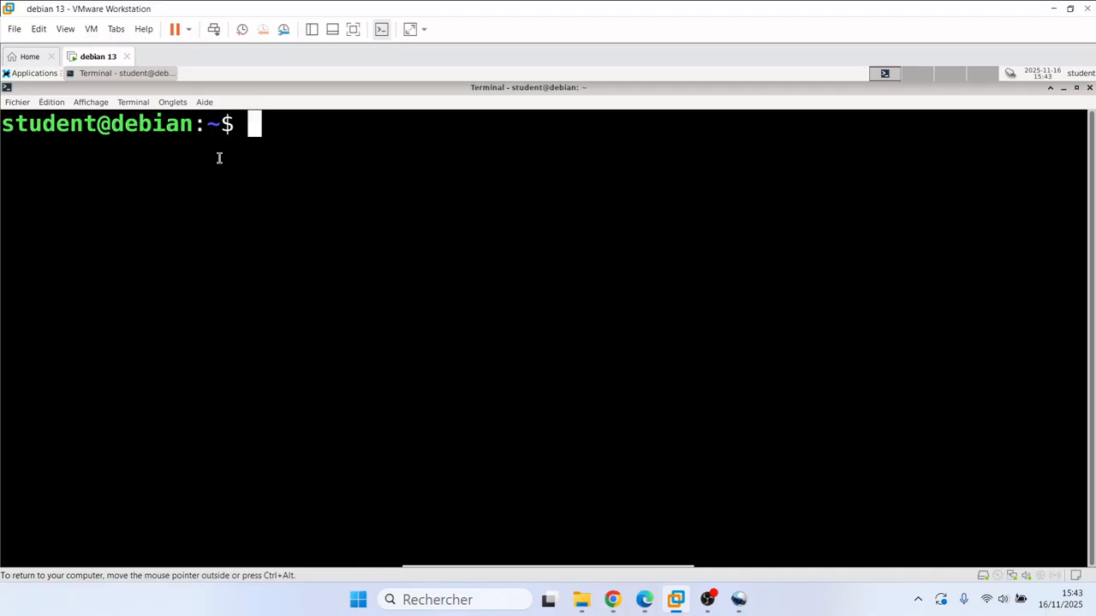
Step: Run apt update as a normal user, which fails with permission-denied lock errors
text(apt)
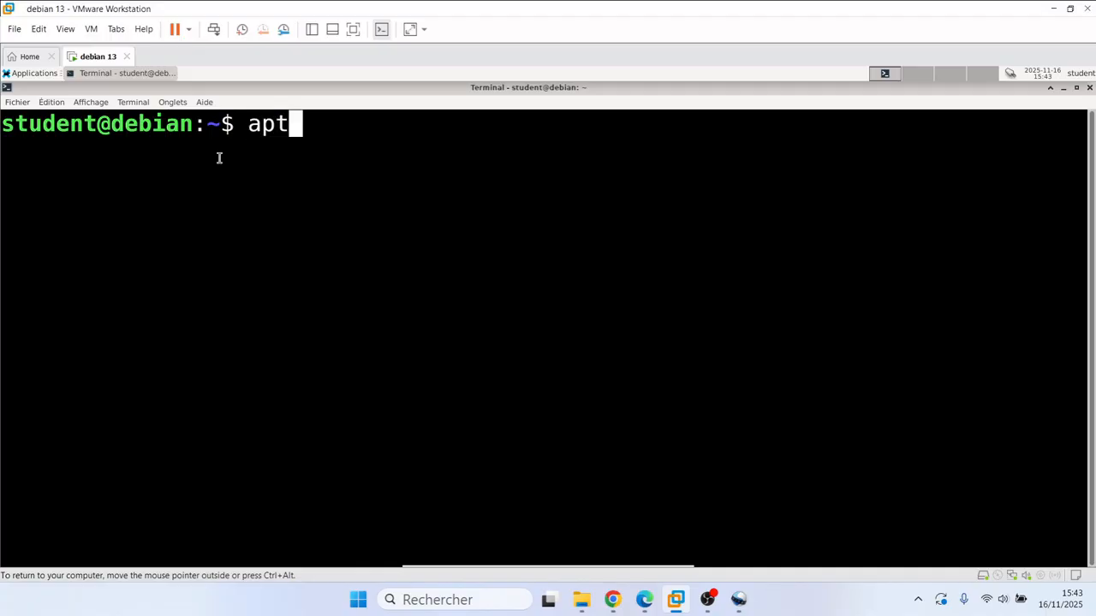
text( update)
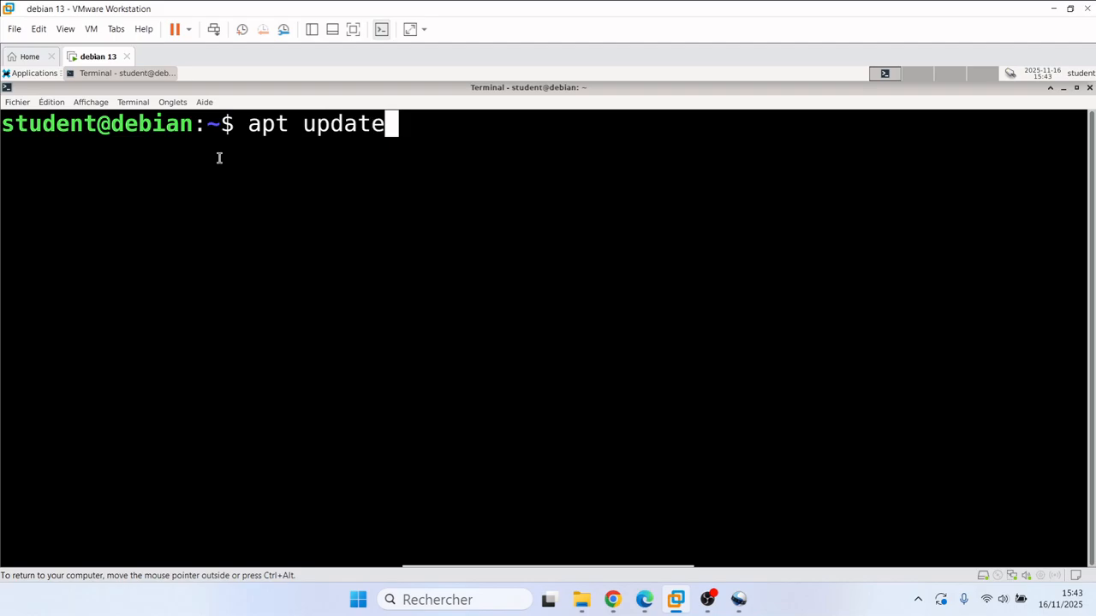
key(Return)
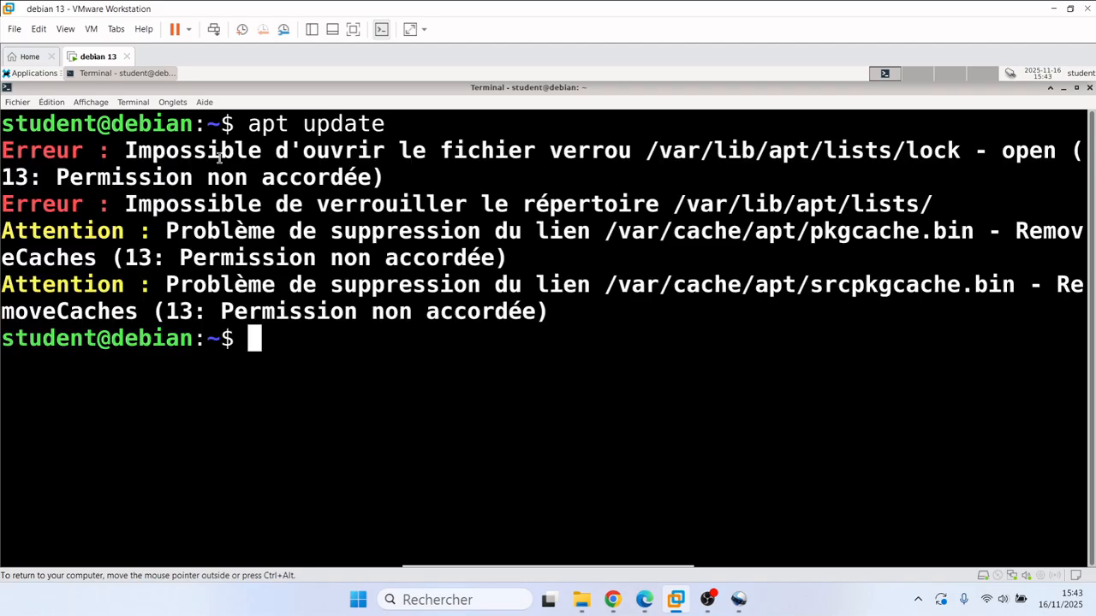
key(ctrl+minus)
key(ctrl+minus)
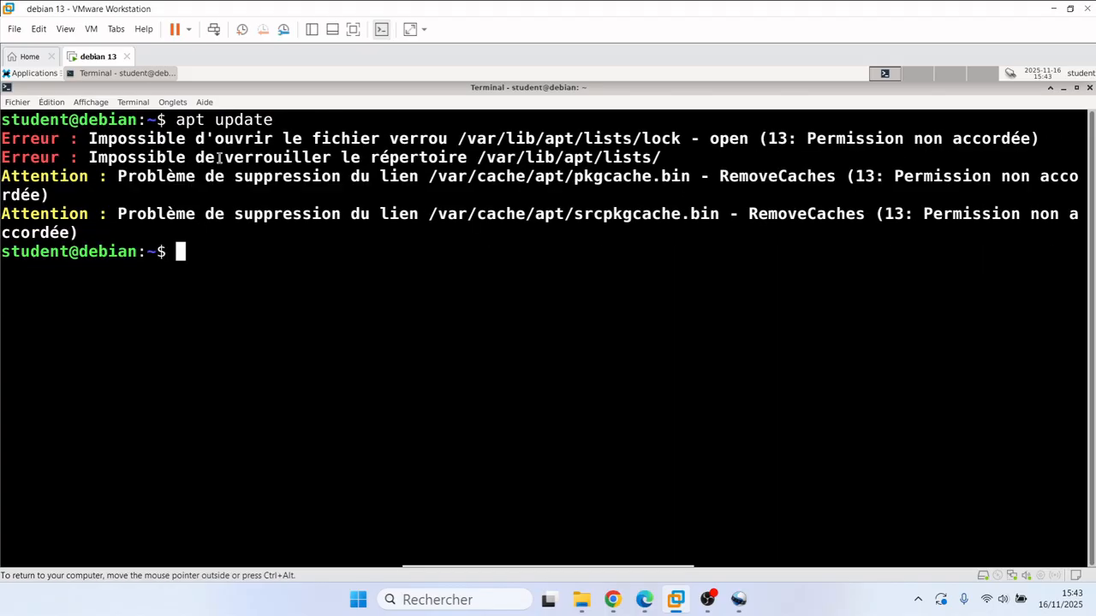
key(ctrl+plus)
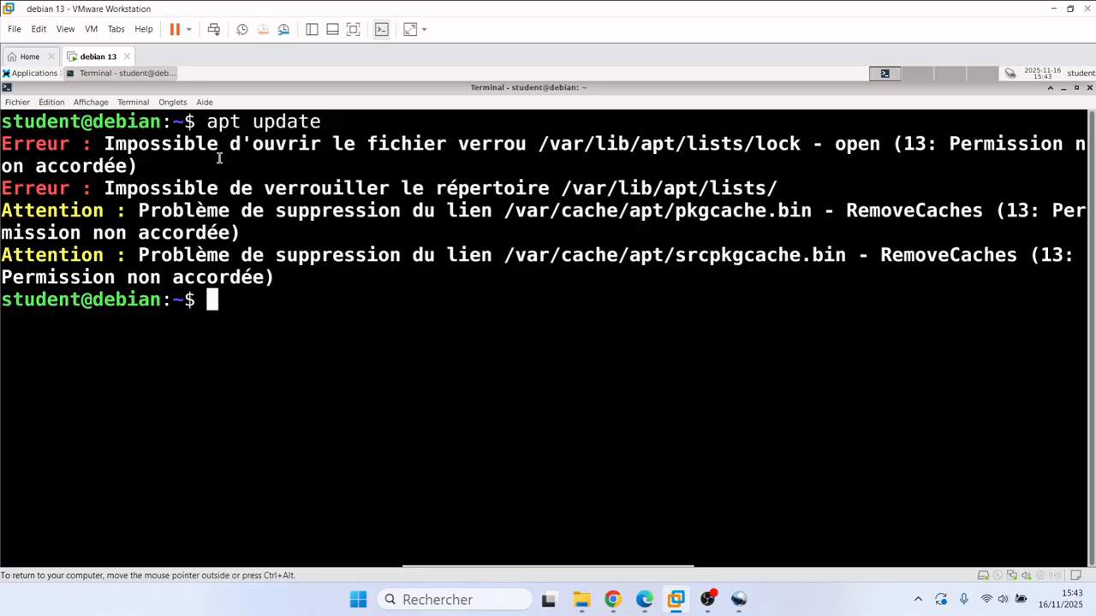
Step: Switch to root with su root and enter the root password
text(su)
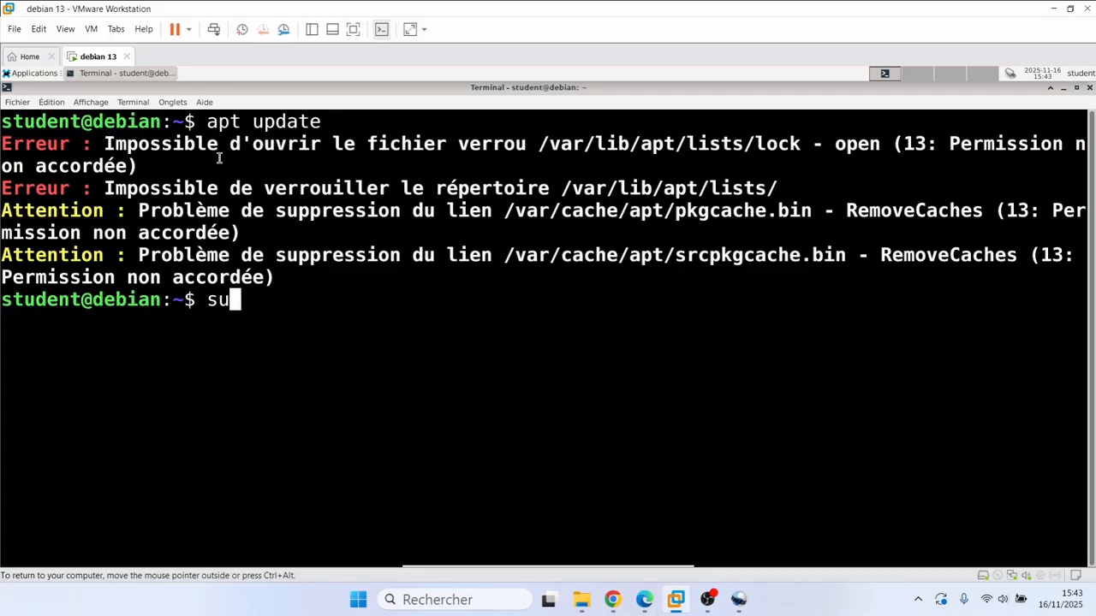
text( roo)
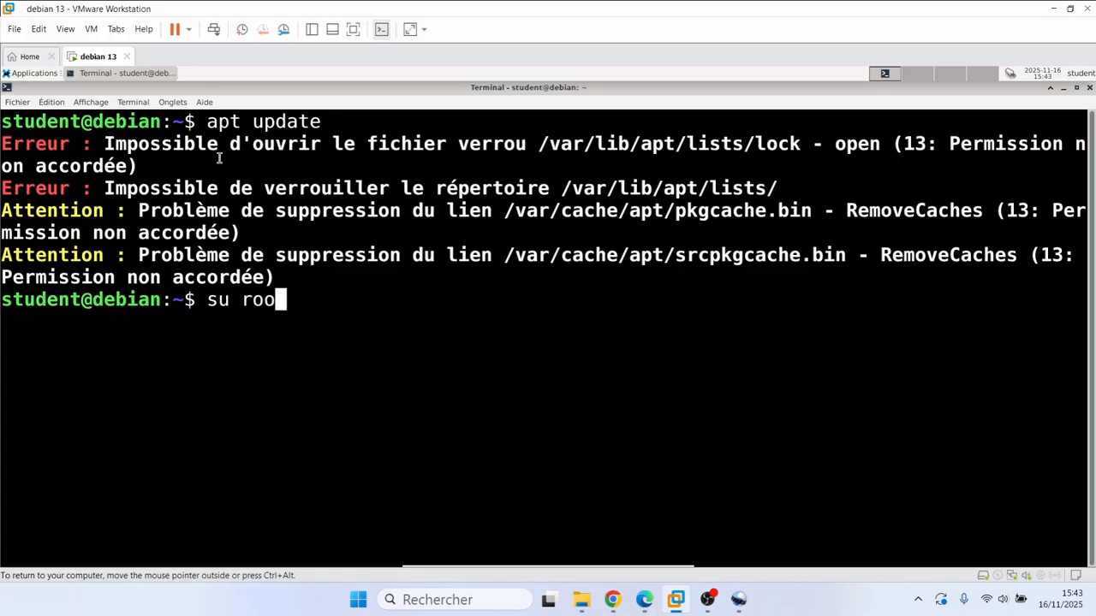
text(t)
key(Return)
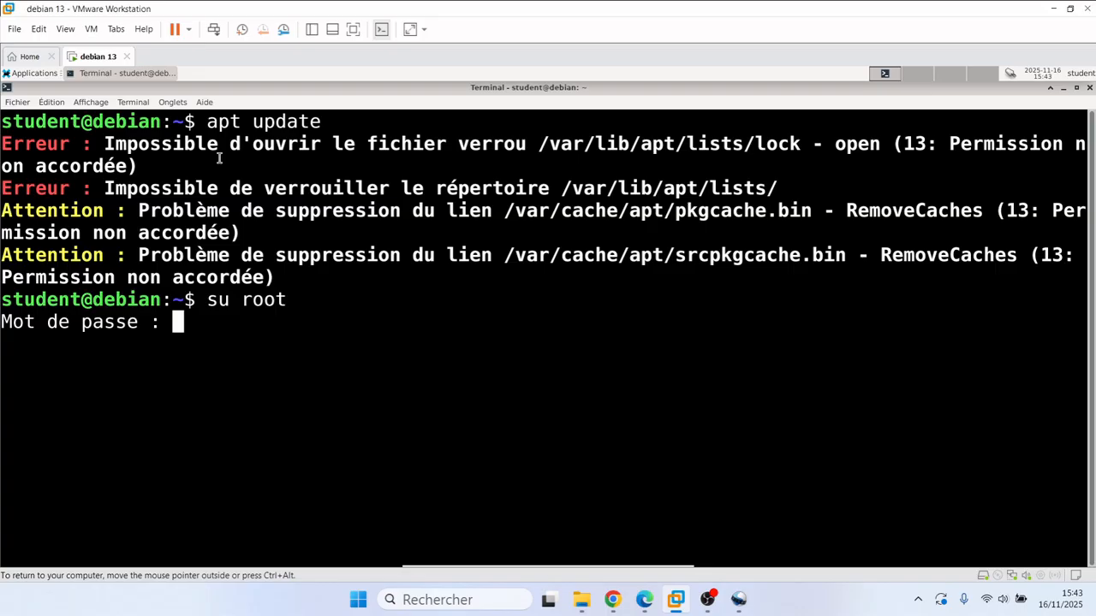
key(Return)
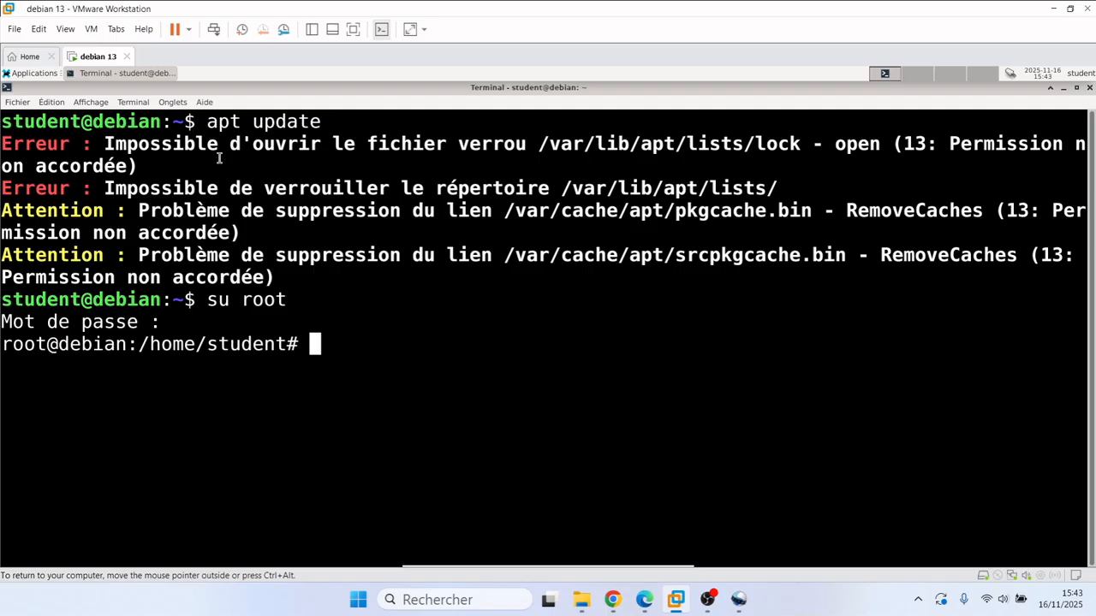
Step: Run apt update and apt upgrade as root, then minimize the terminal
text(apt upd)
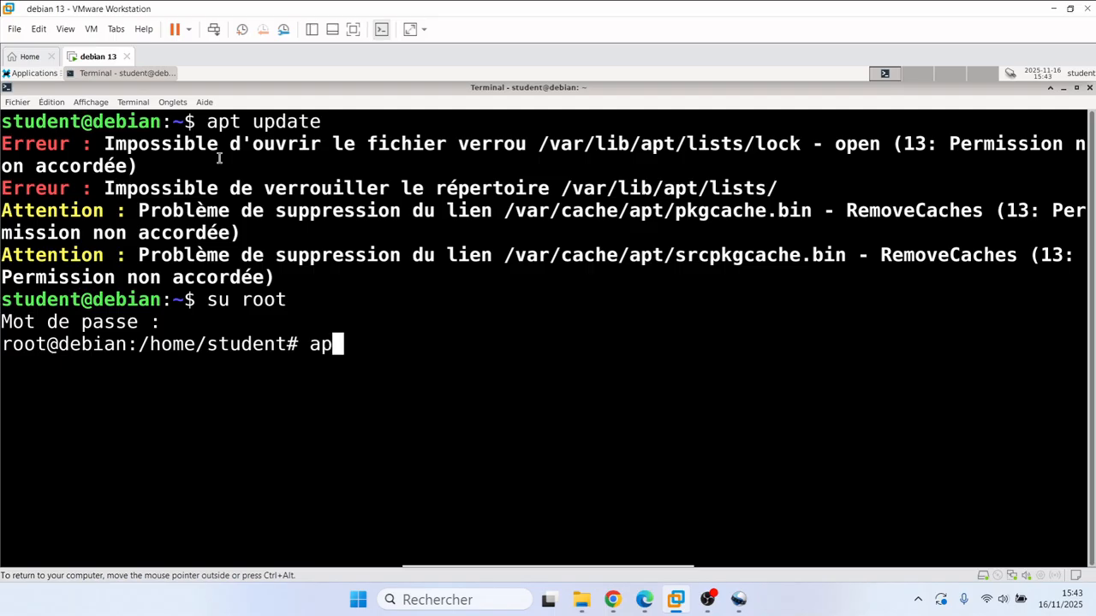
text(ate)
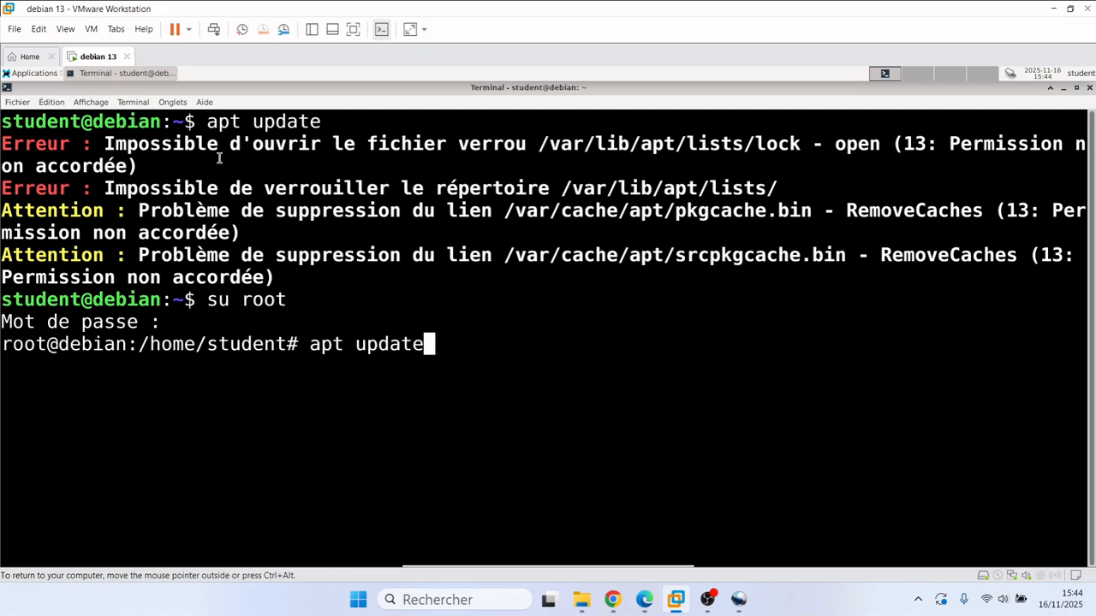
key(Return)
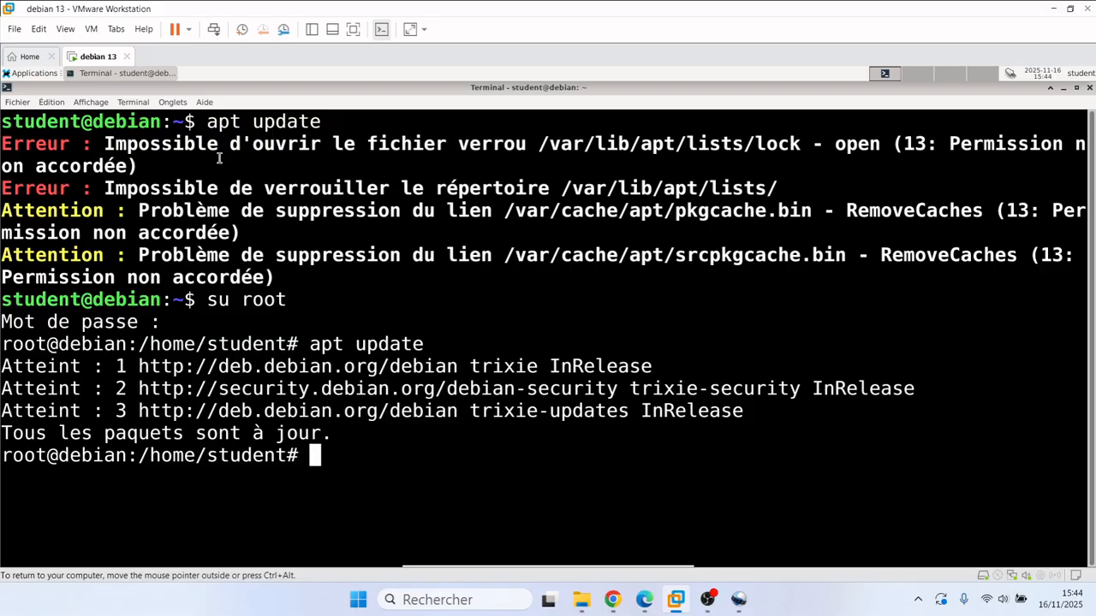
text(apt )
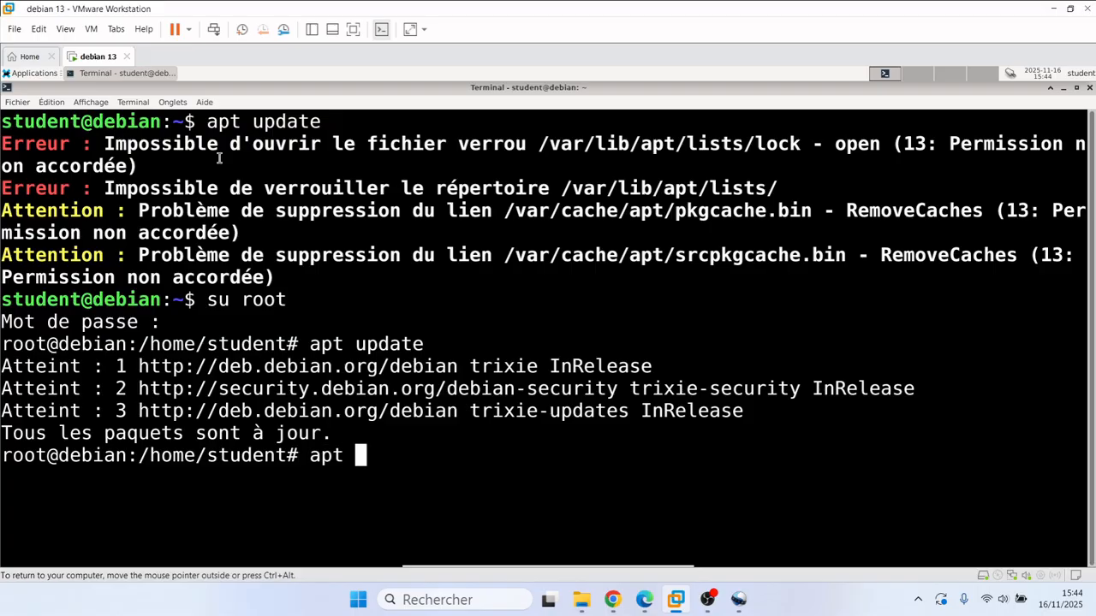
text(upgrade)
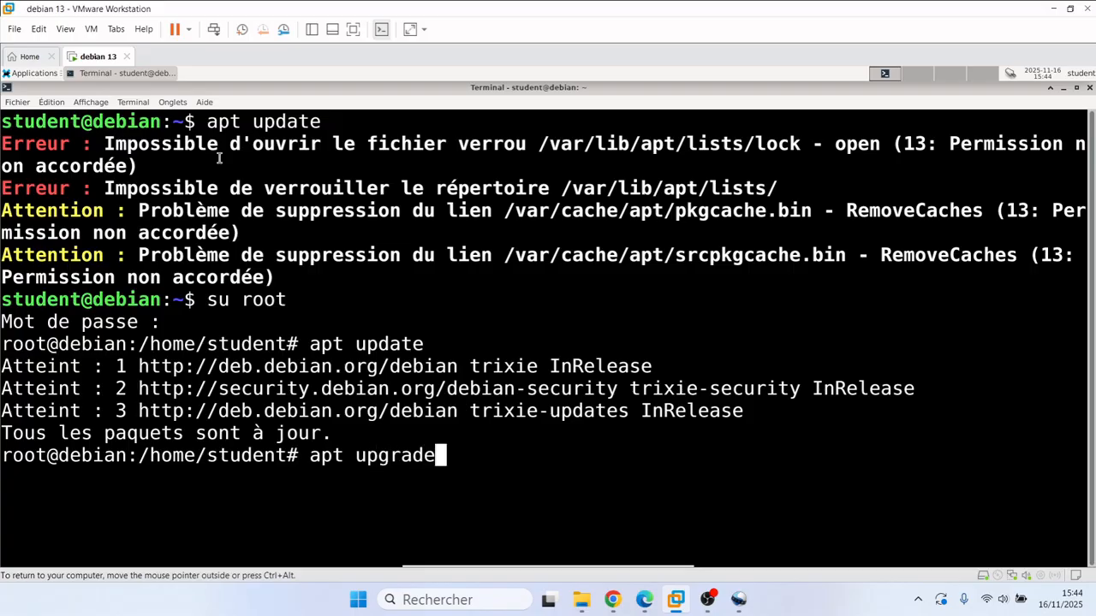
key(Return)
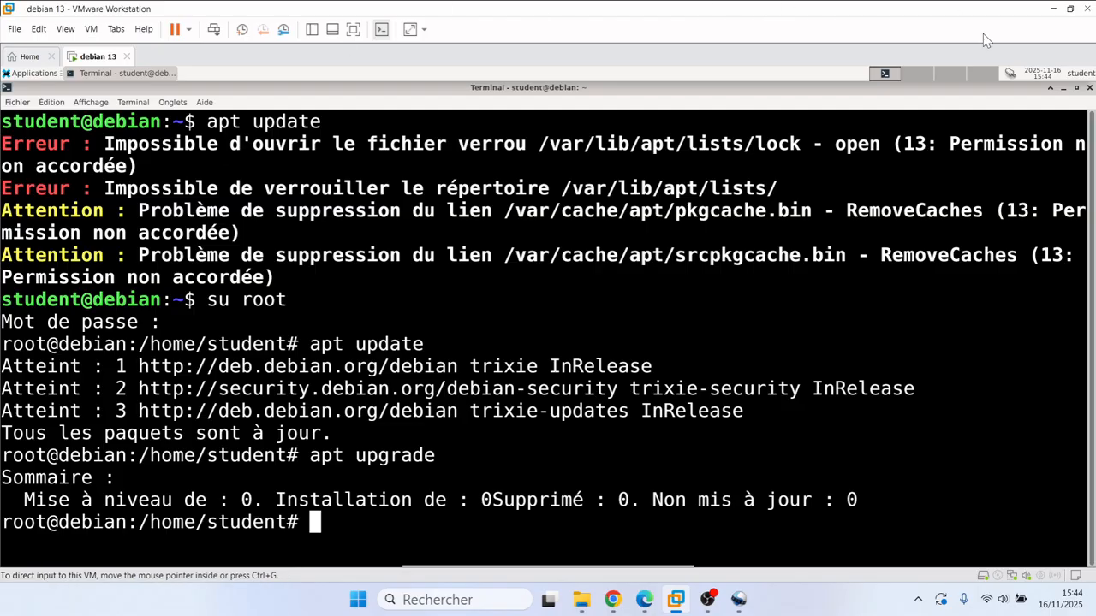
click(1065, 89)
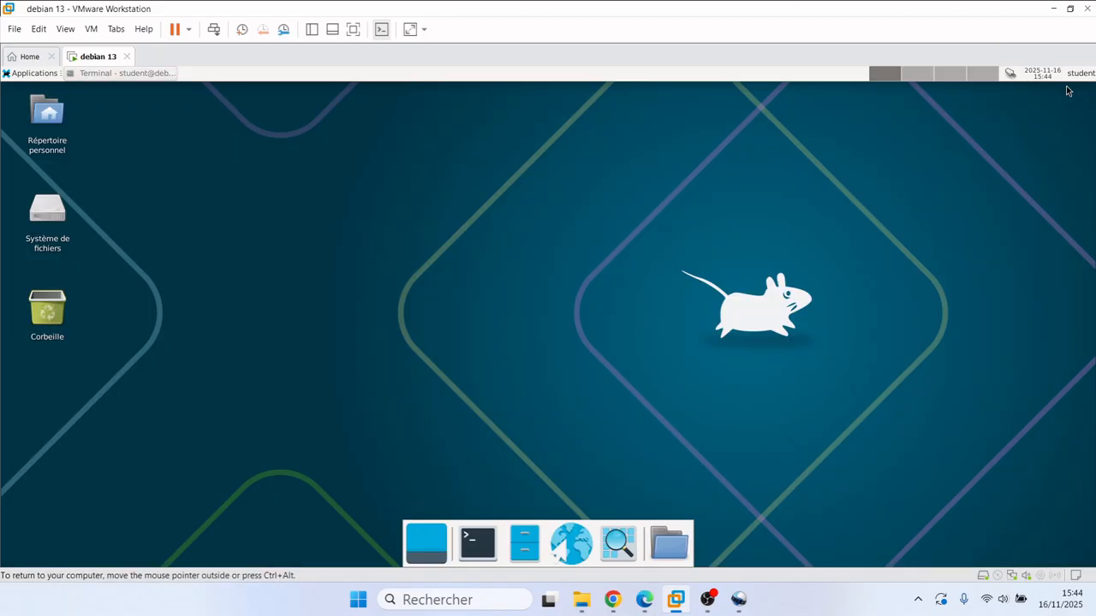